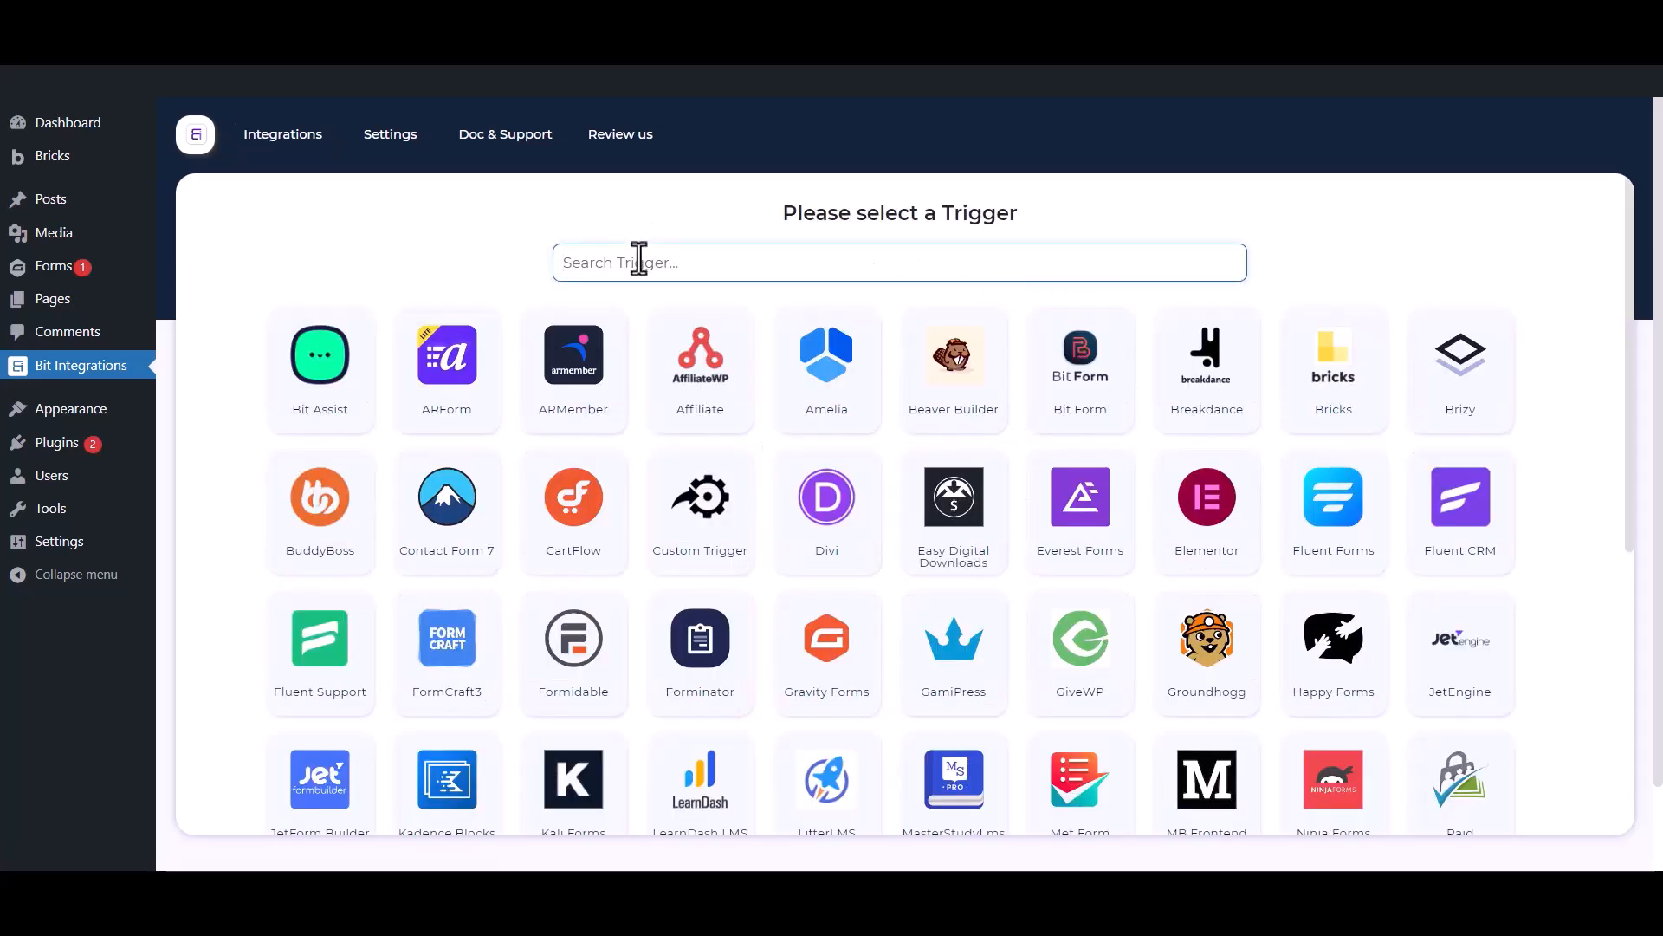
Choose Gravity Forms as the trigger with the Contact Us form and continue to the action selection.
type("gravity forms")
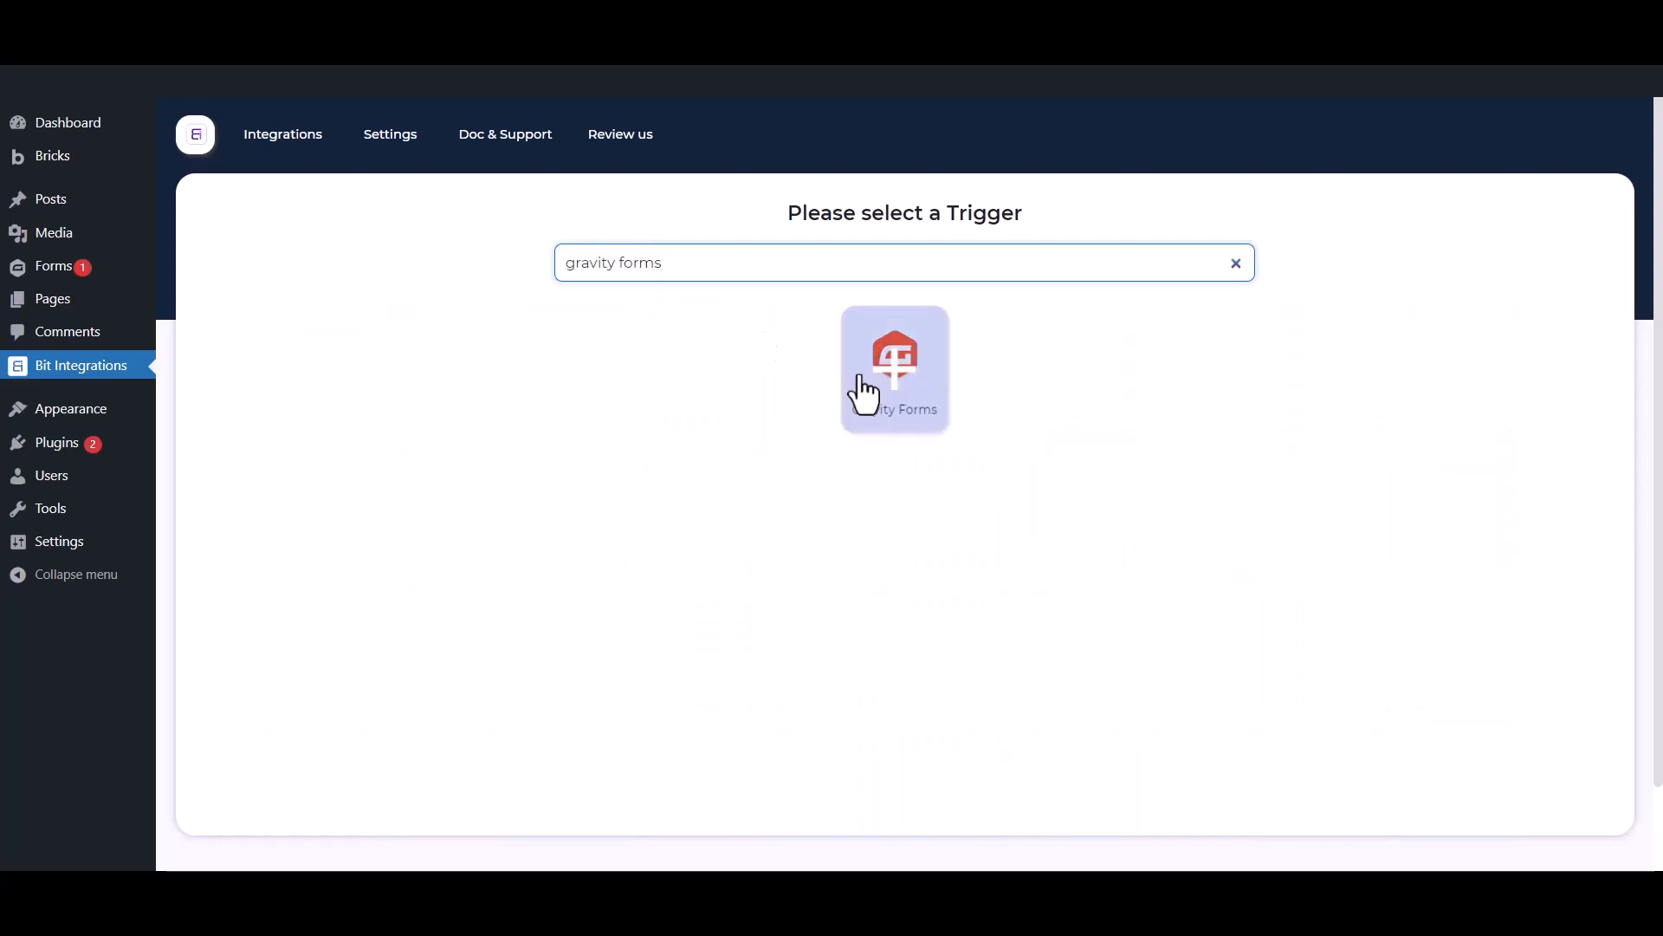
left_click(867, 394)
left_click(899, 511)
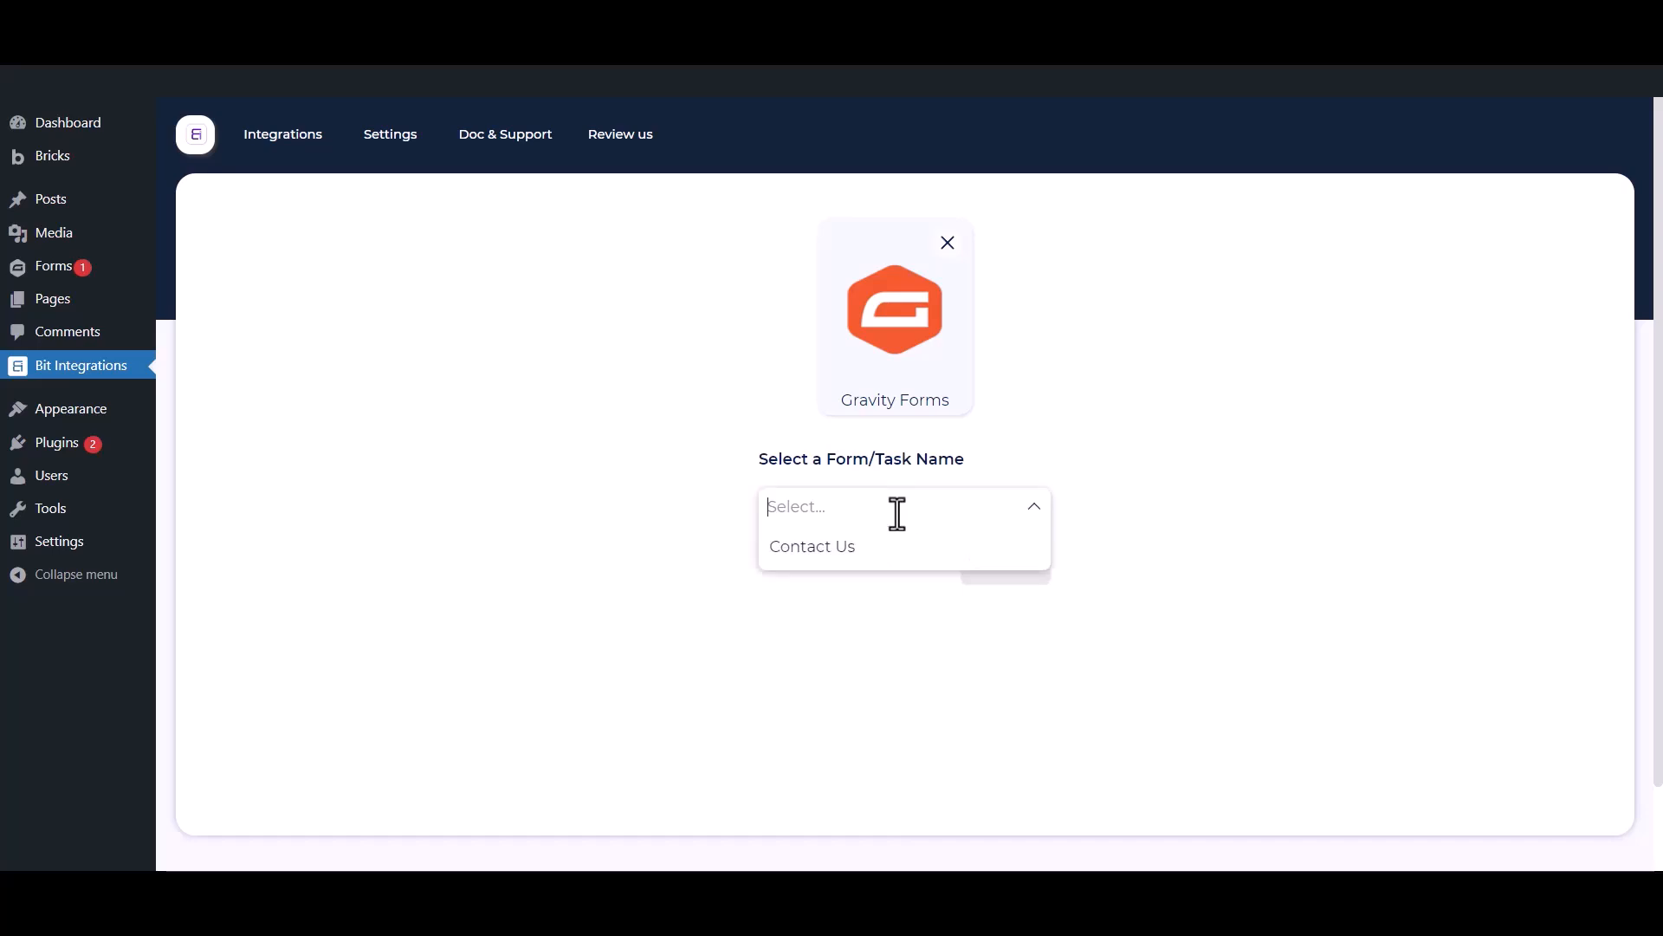
left_click(870, 549)
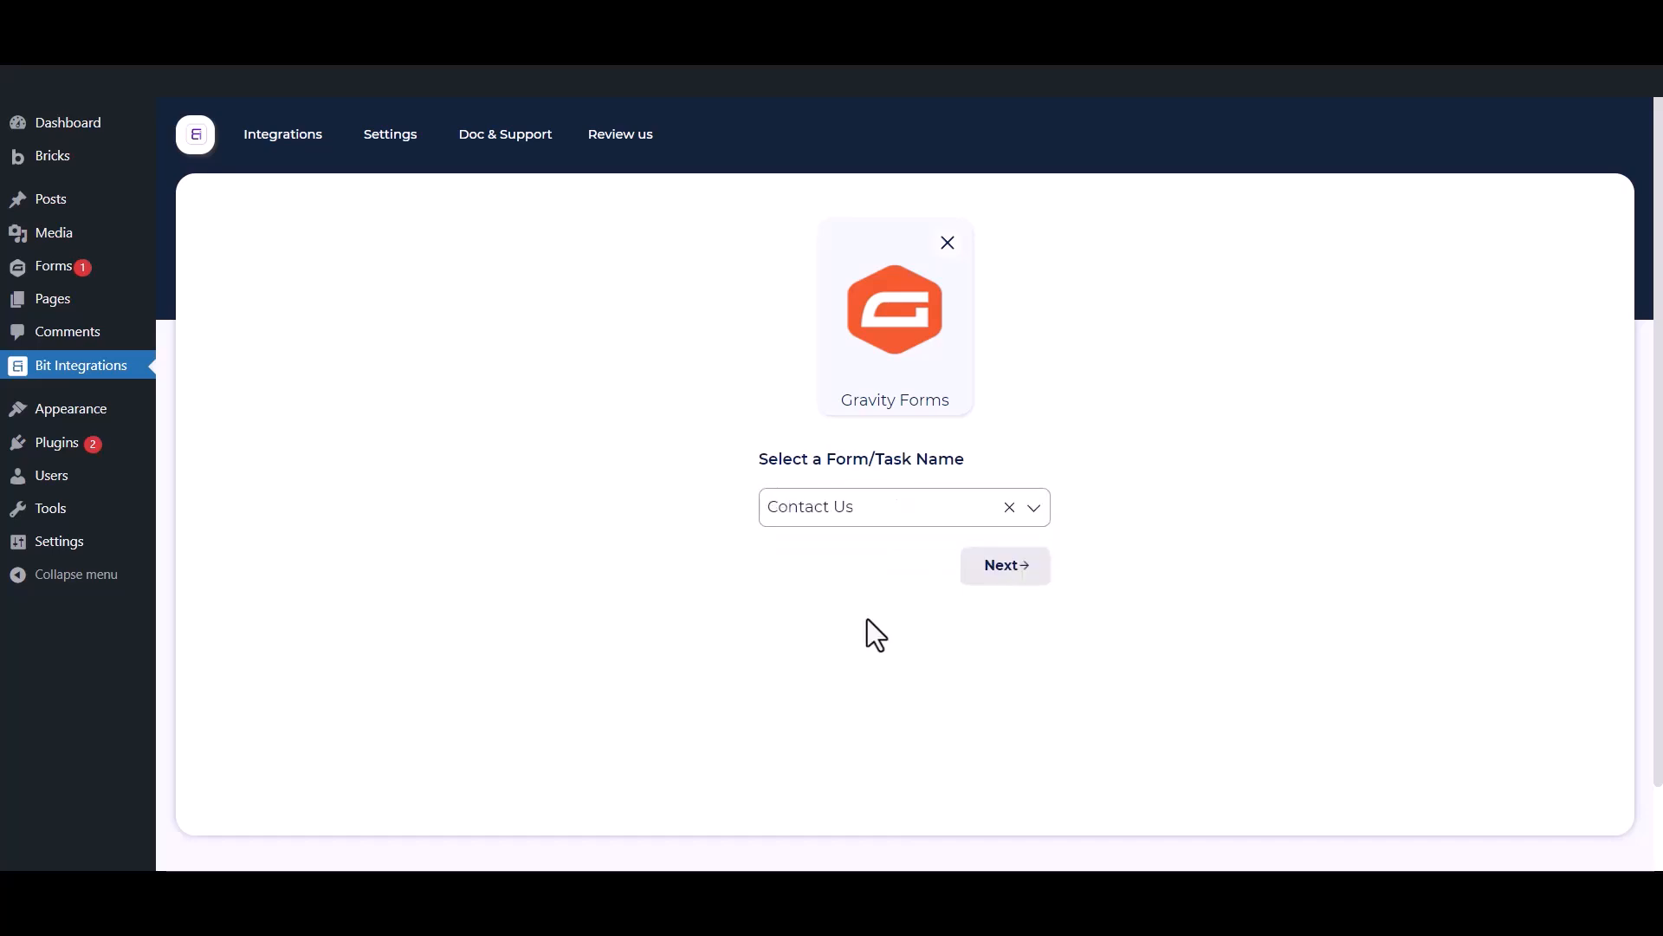
left_click(1009, 568)
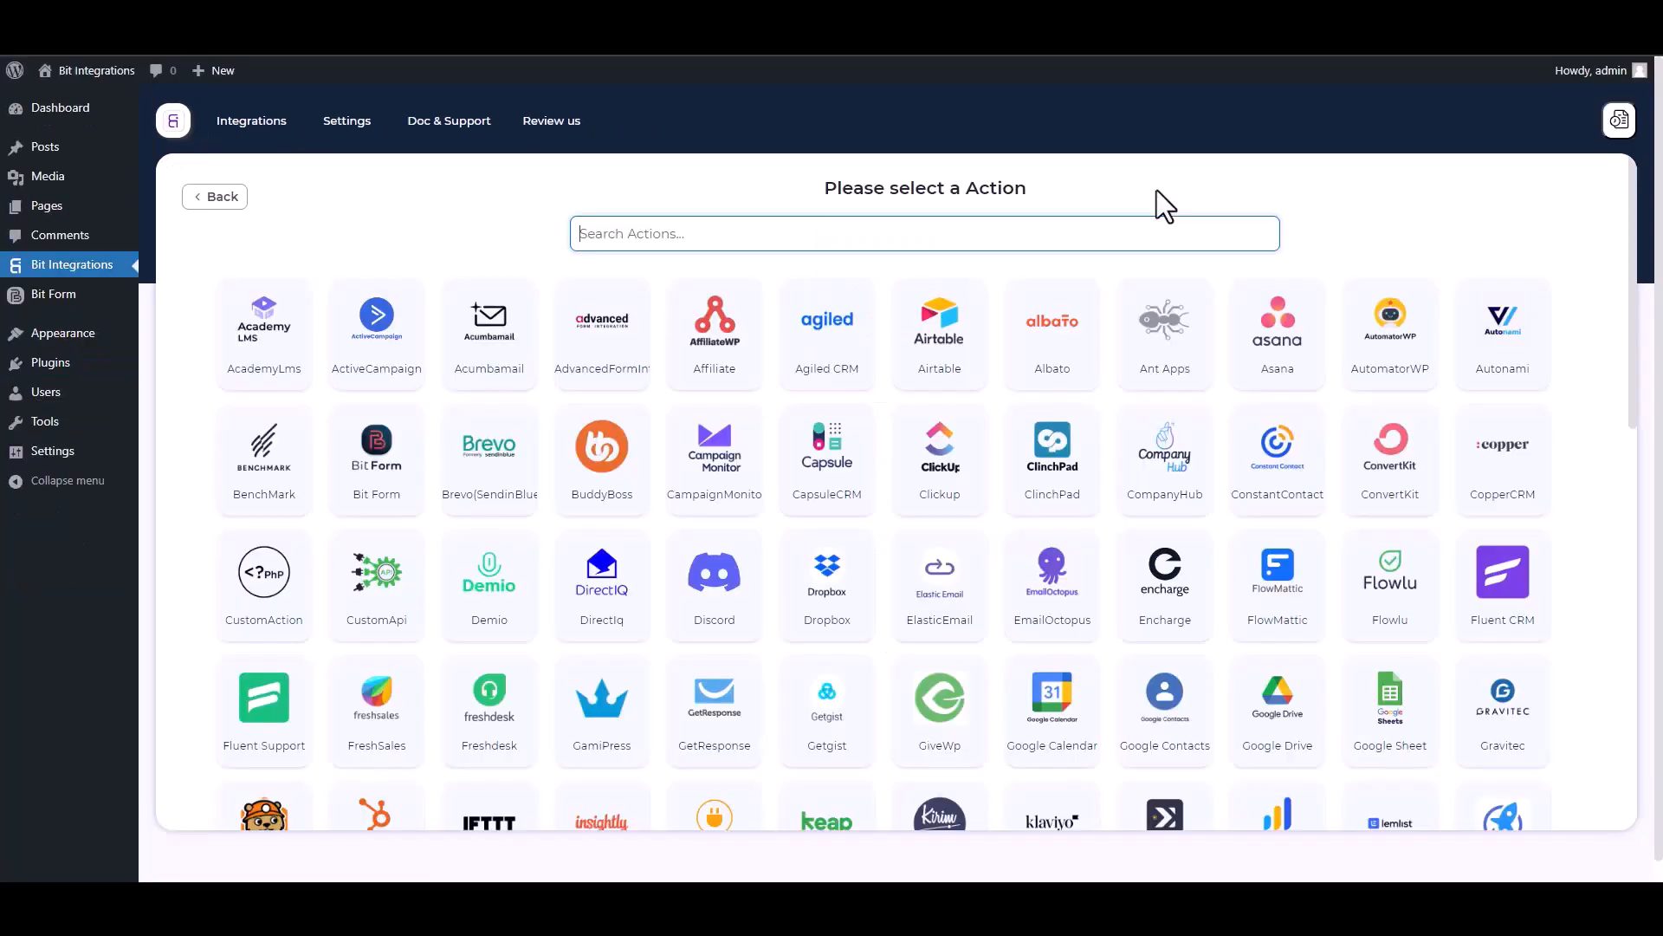
Search the actions for "n8" and choose N8n as the integration's action.
type("n8")
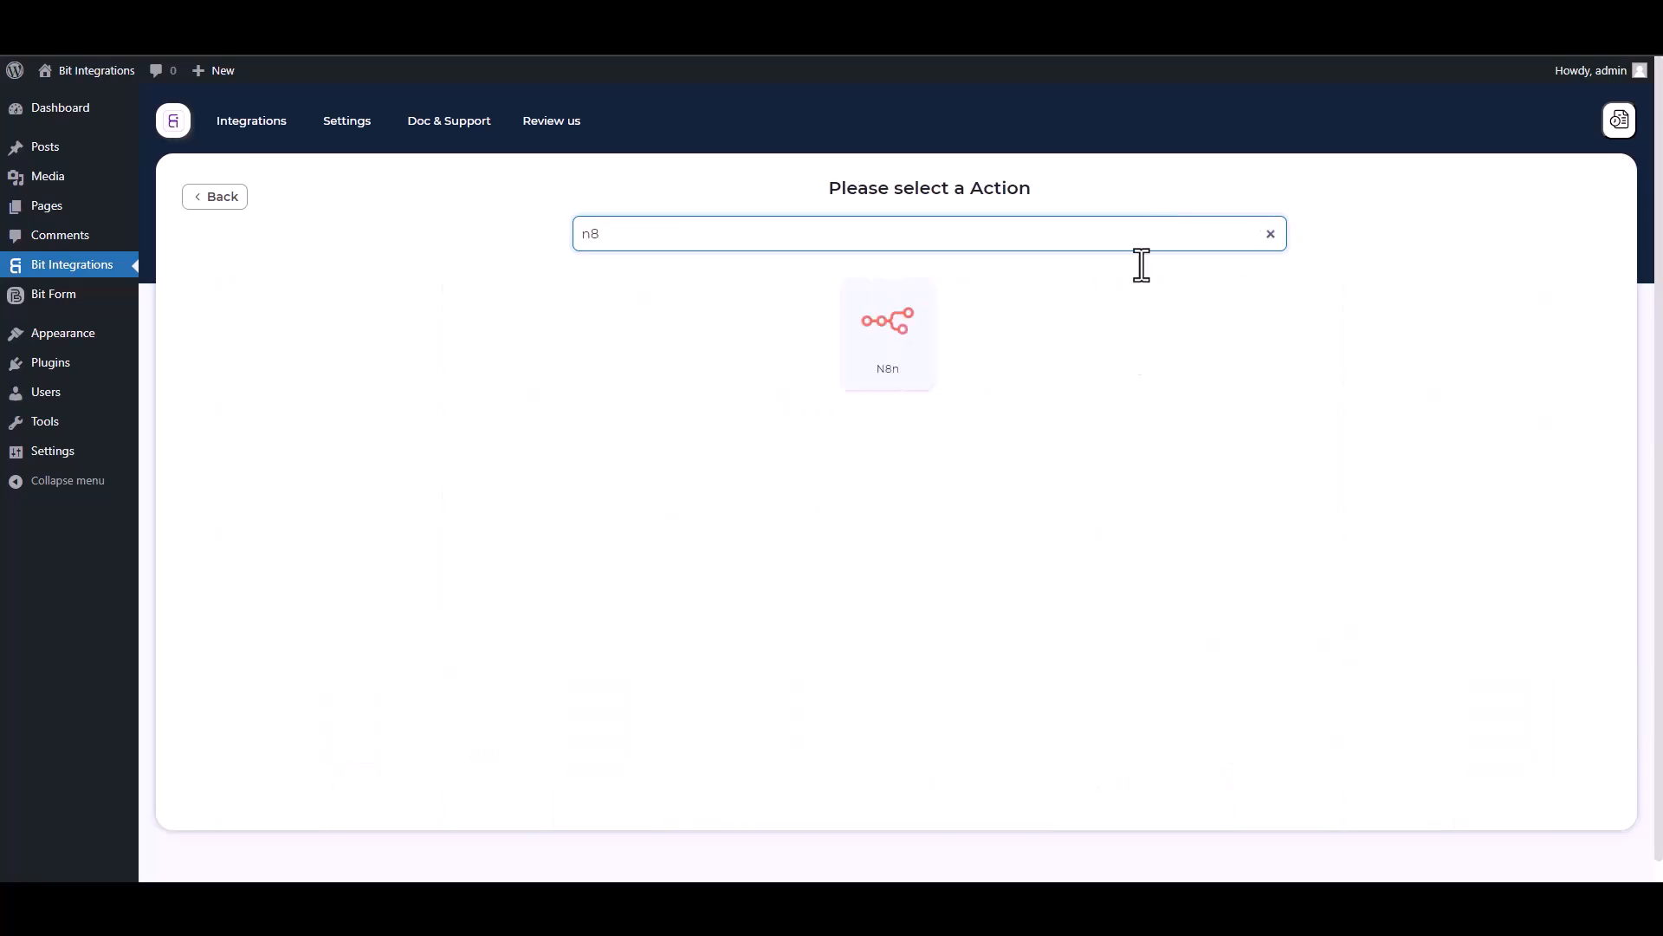
left_click(929, 368)
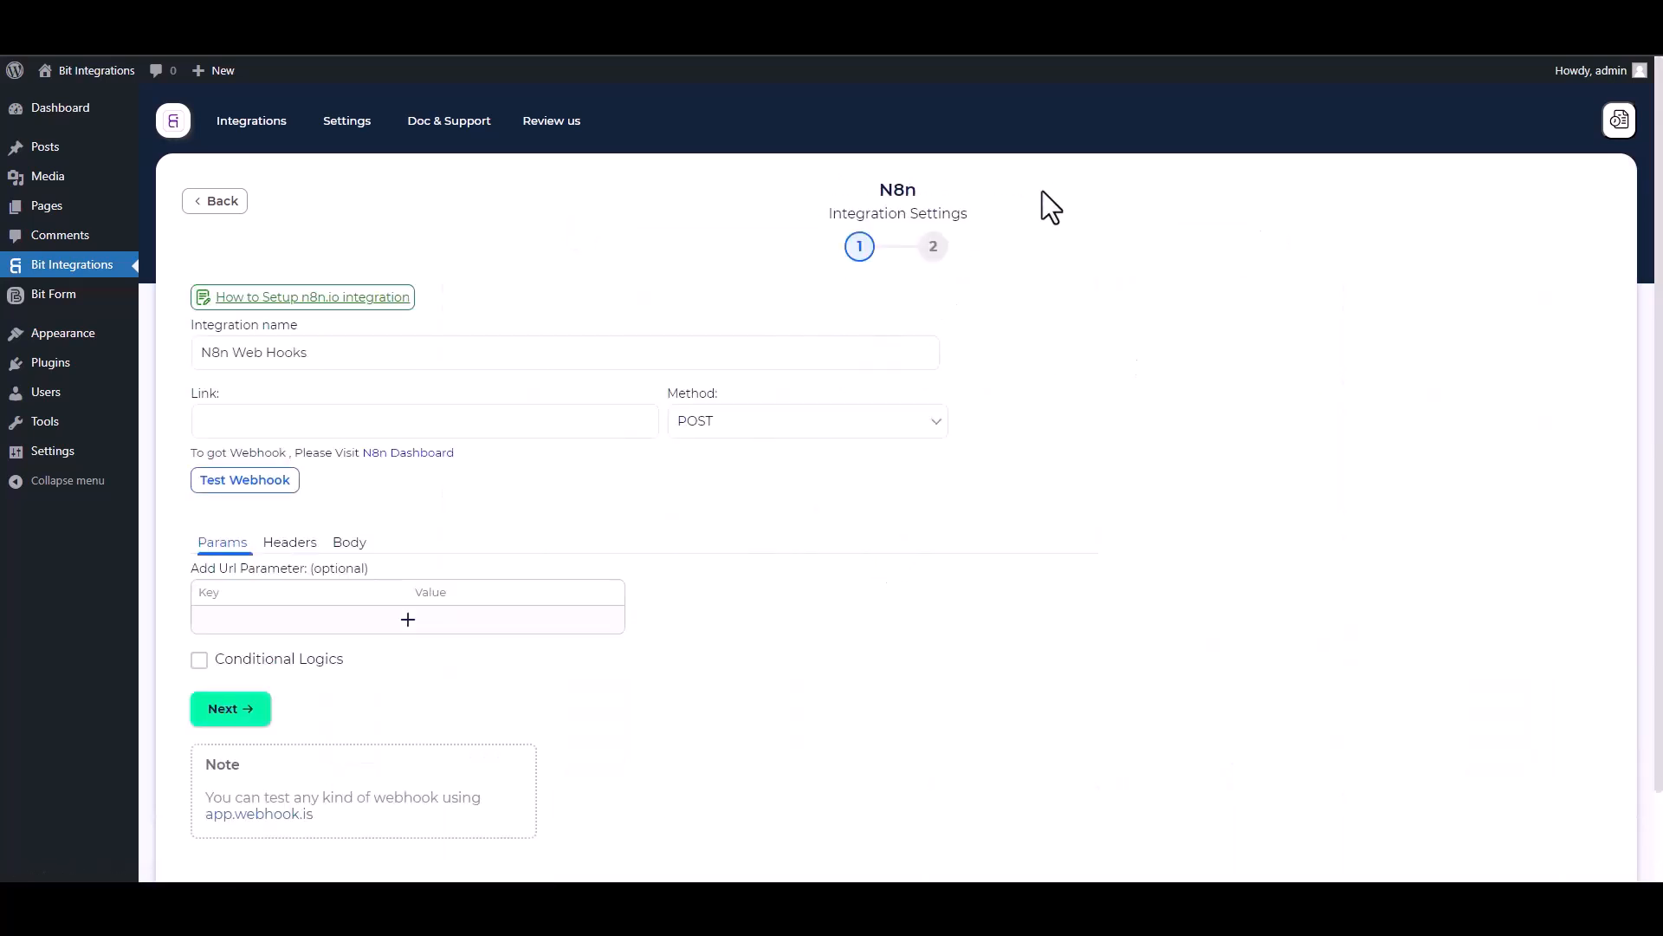
left_click(416, 417)
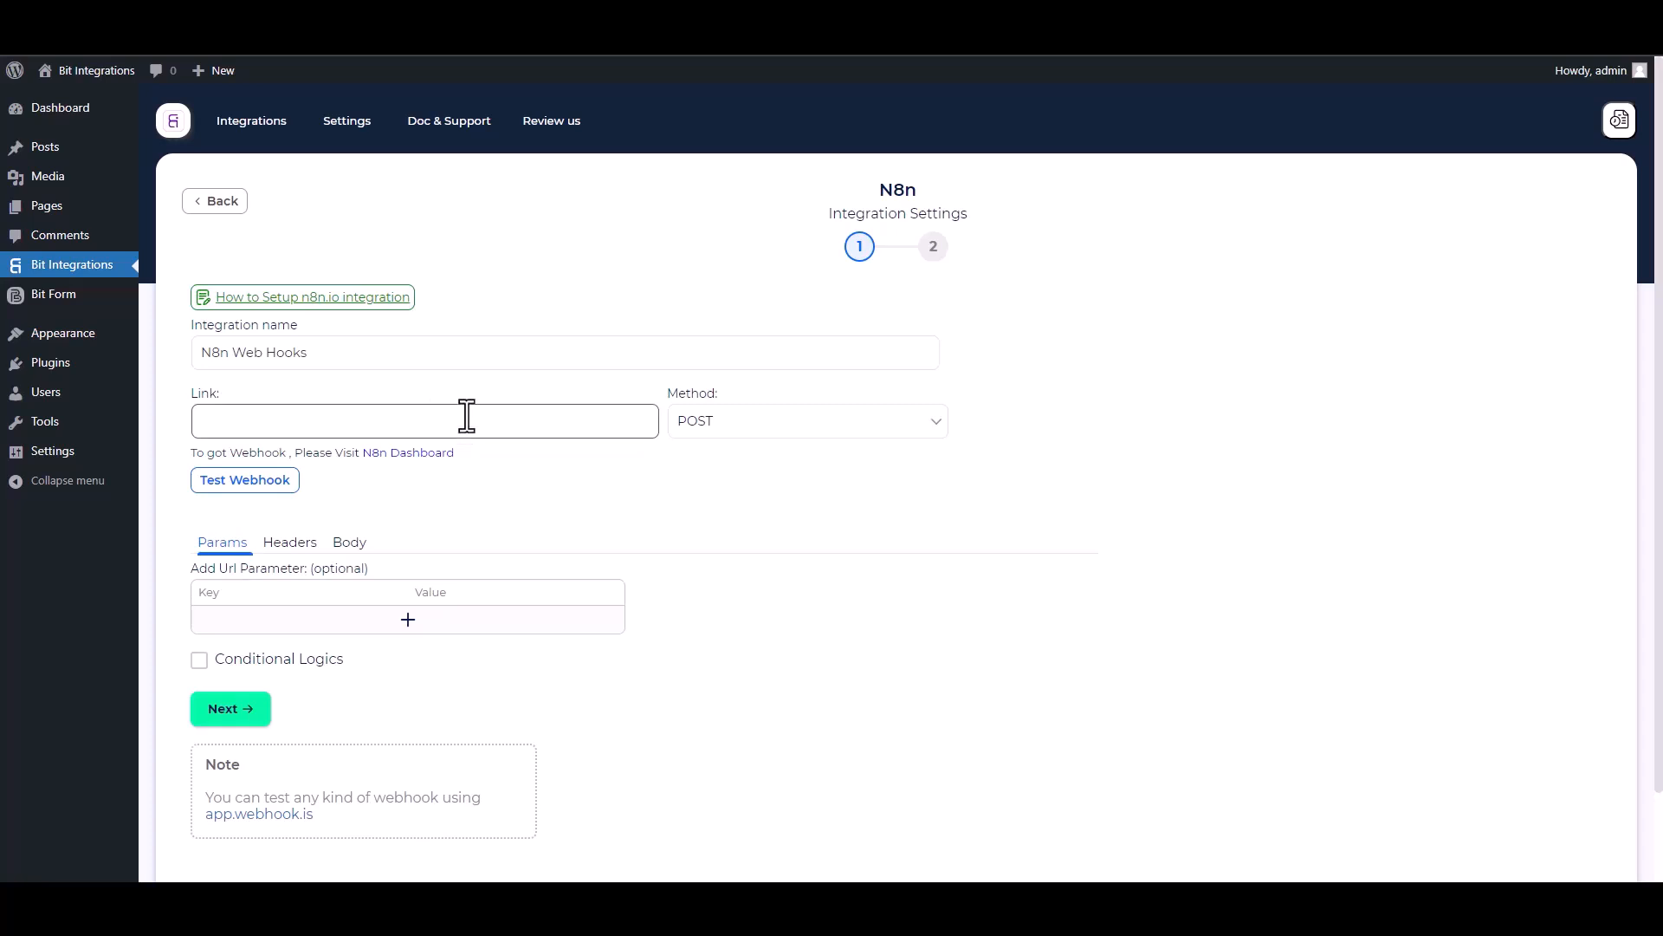
Switch to n8n, create a workflow from scratch and name it "Bit Integrations".
key("ctrl+Tab")
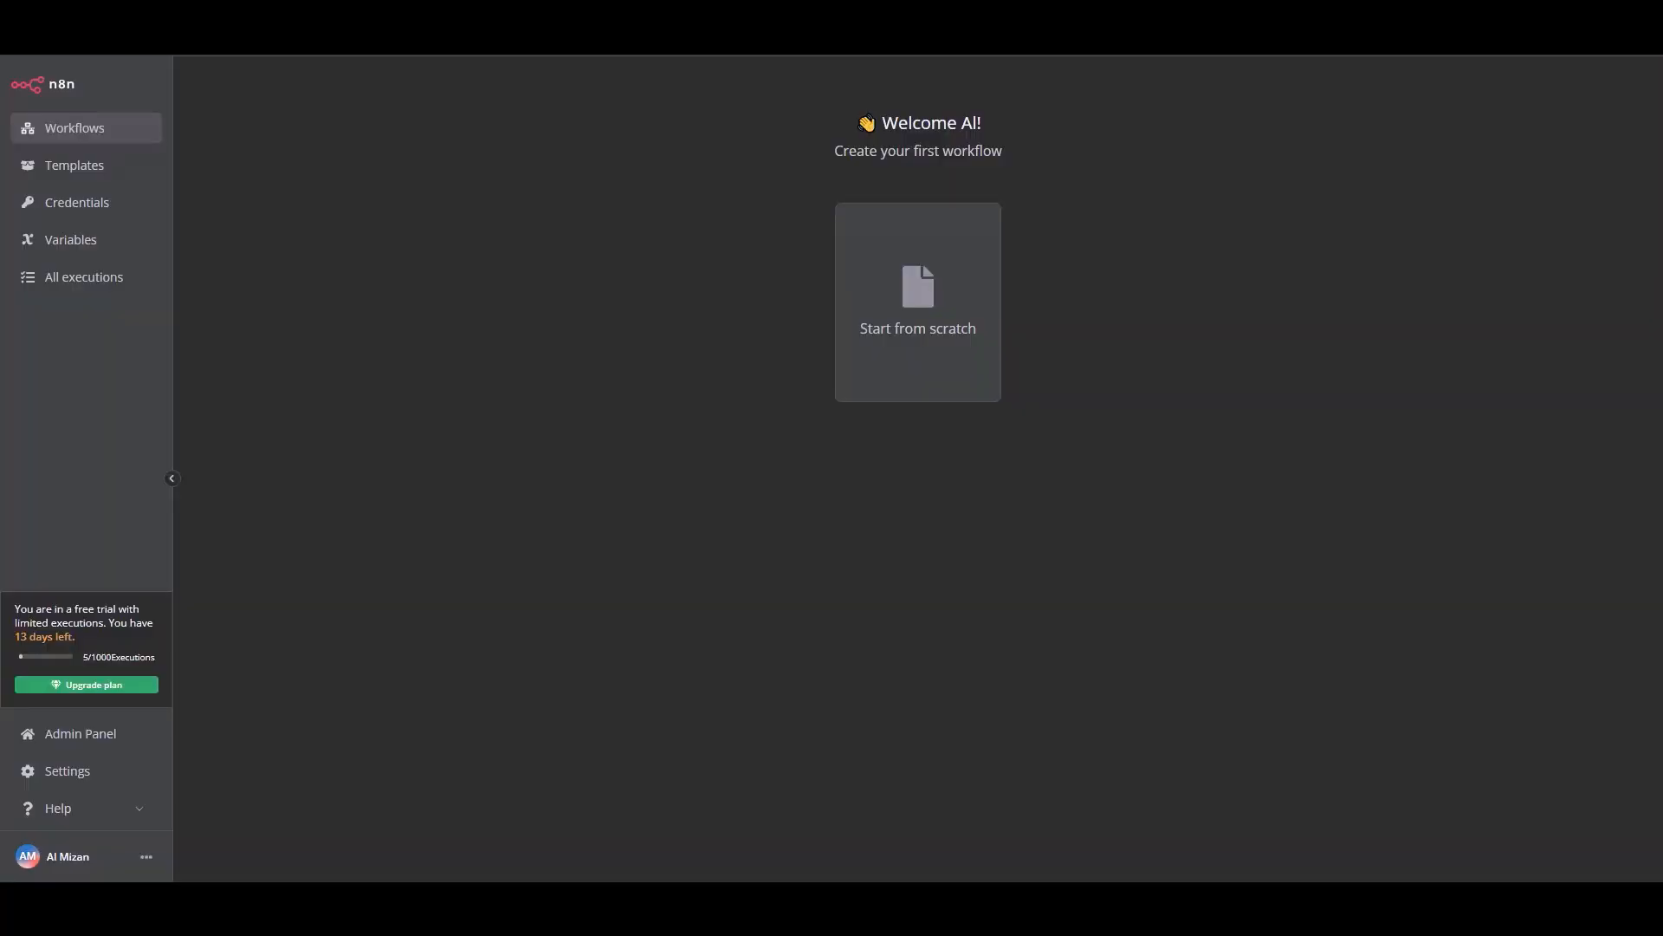
left_click(914, 340)
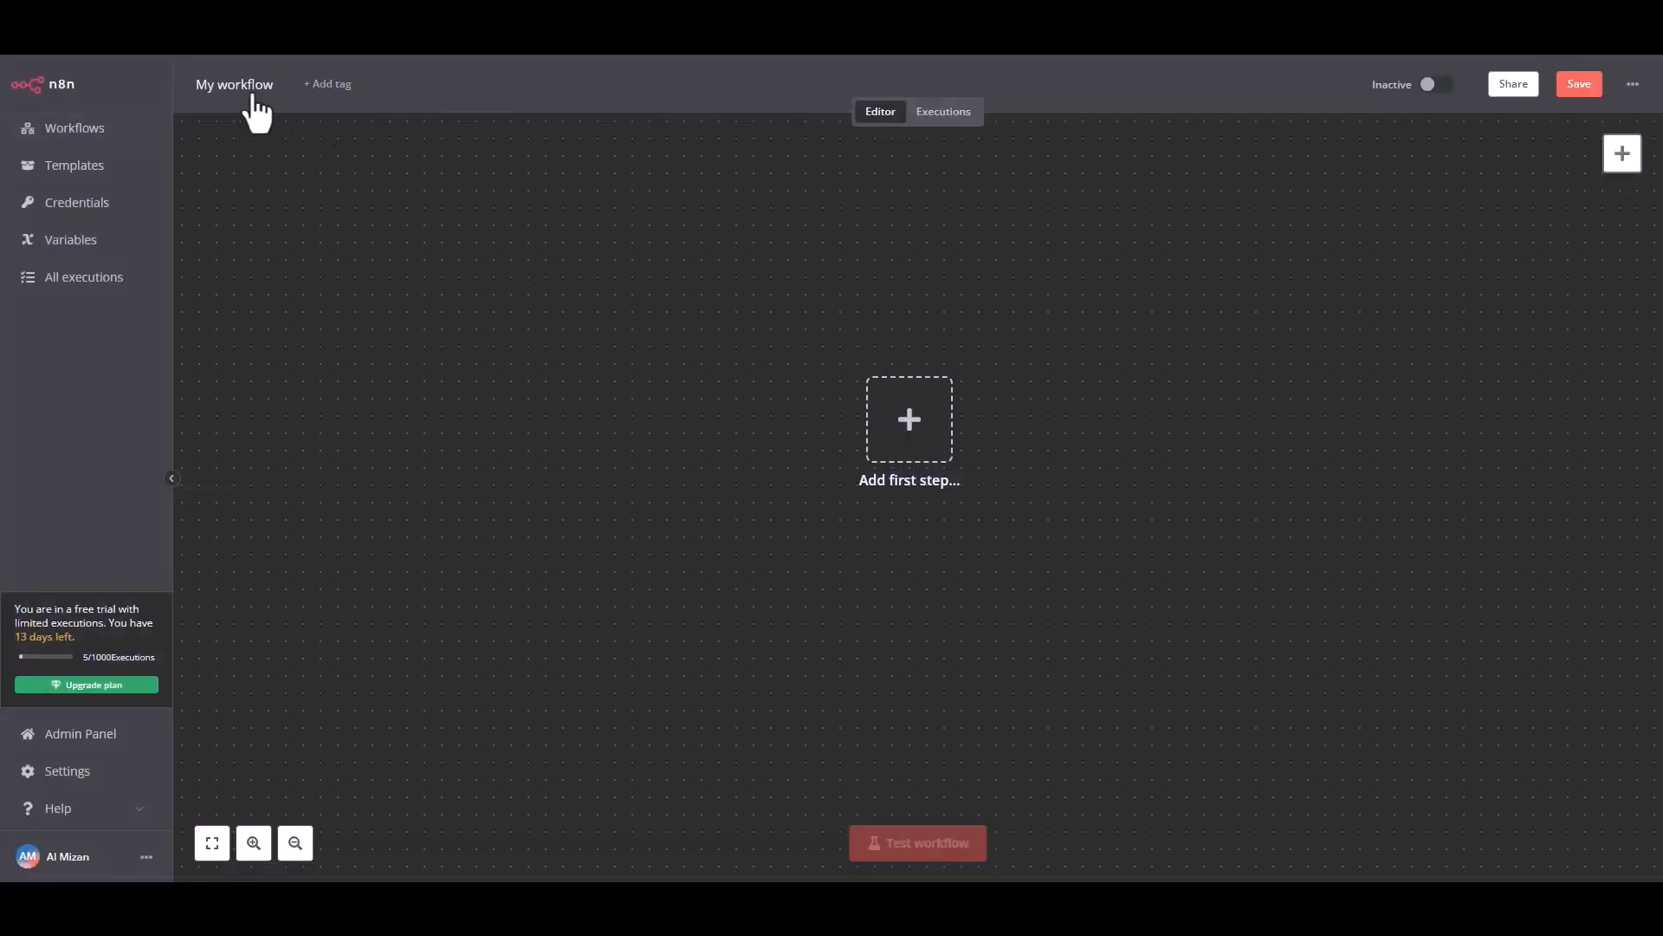
double_click(243, 85)
type("B")
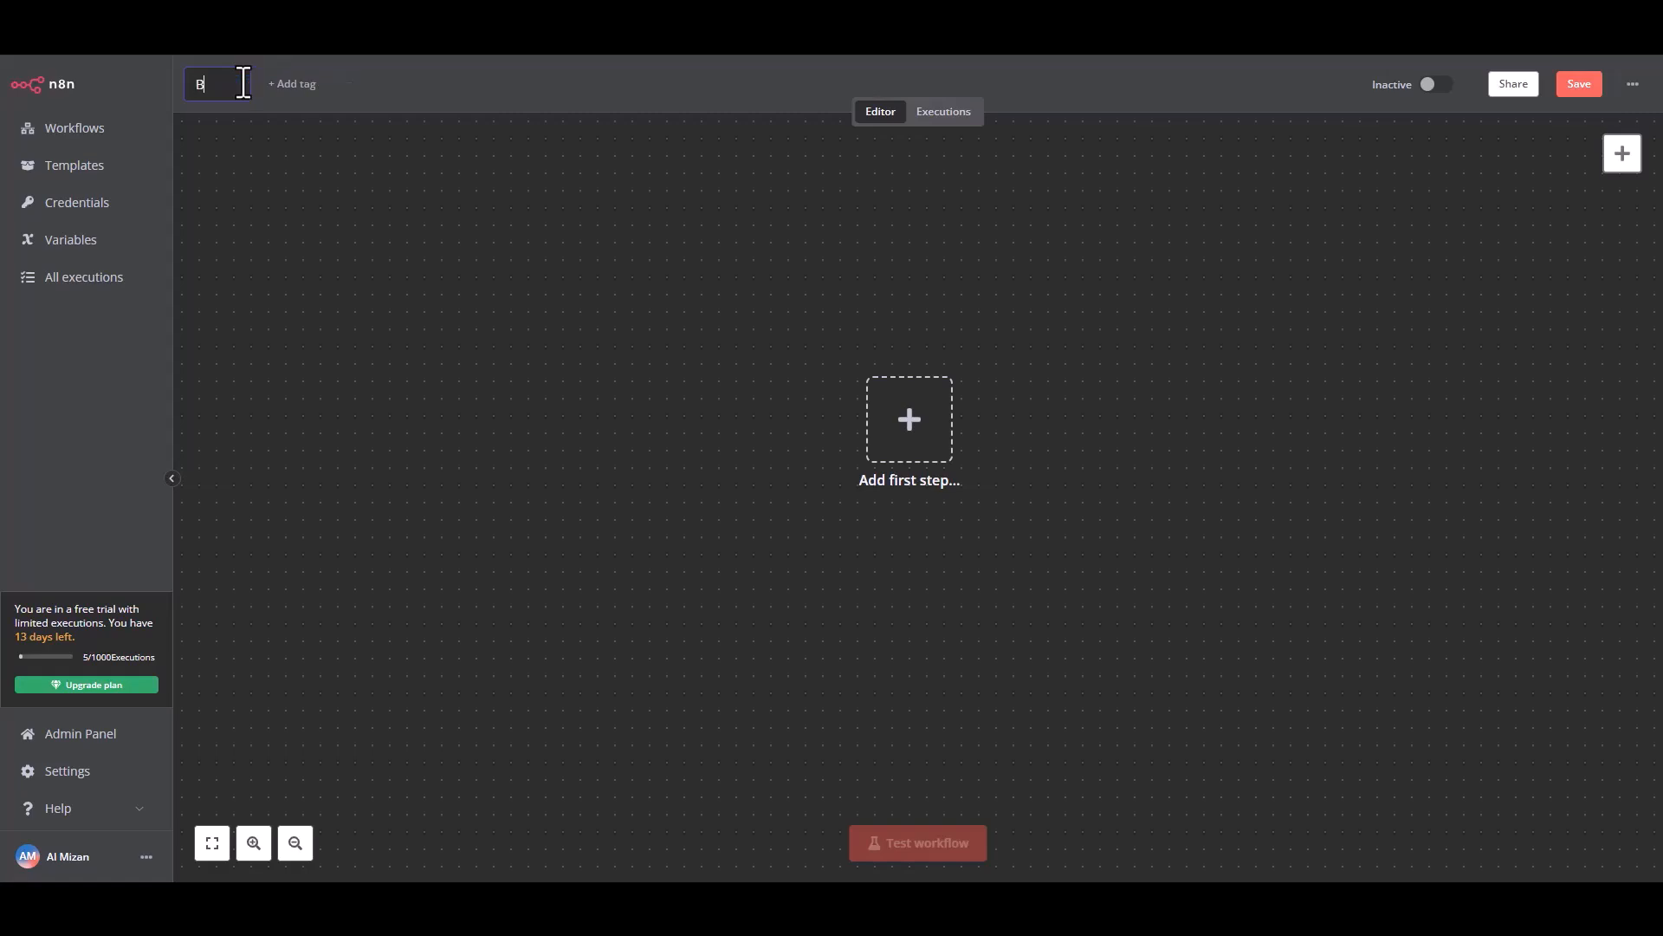
type("it Integrations")
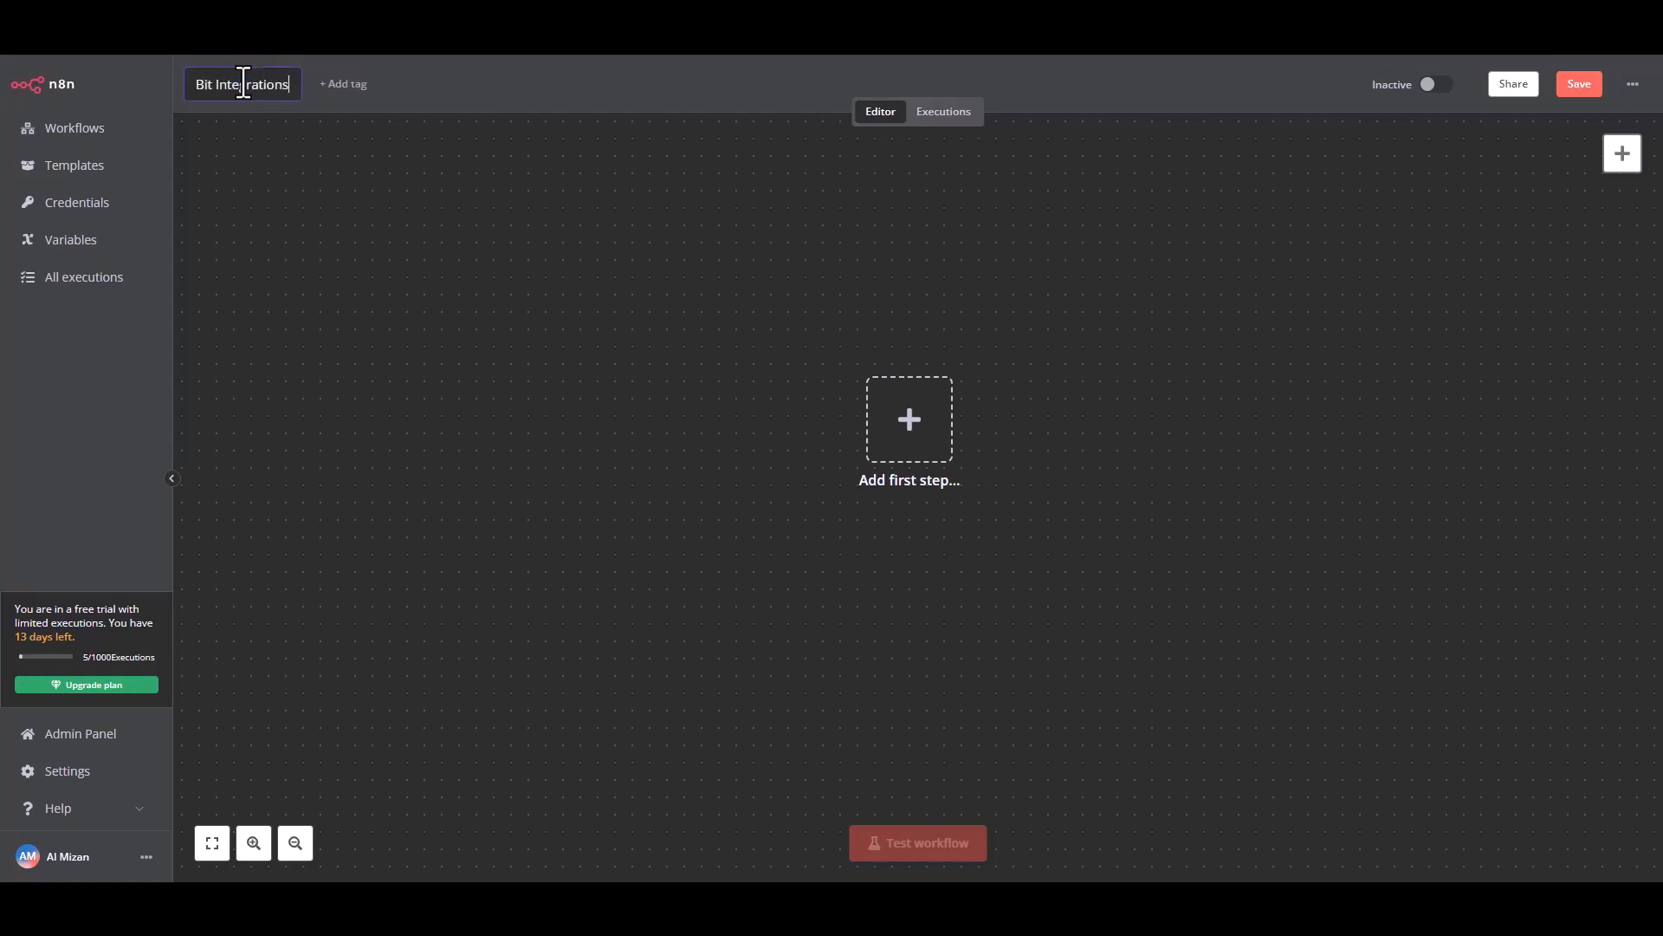
left_click(282, 138)
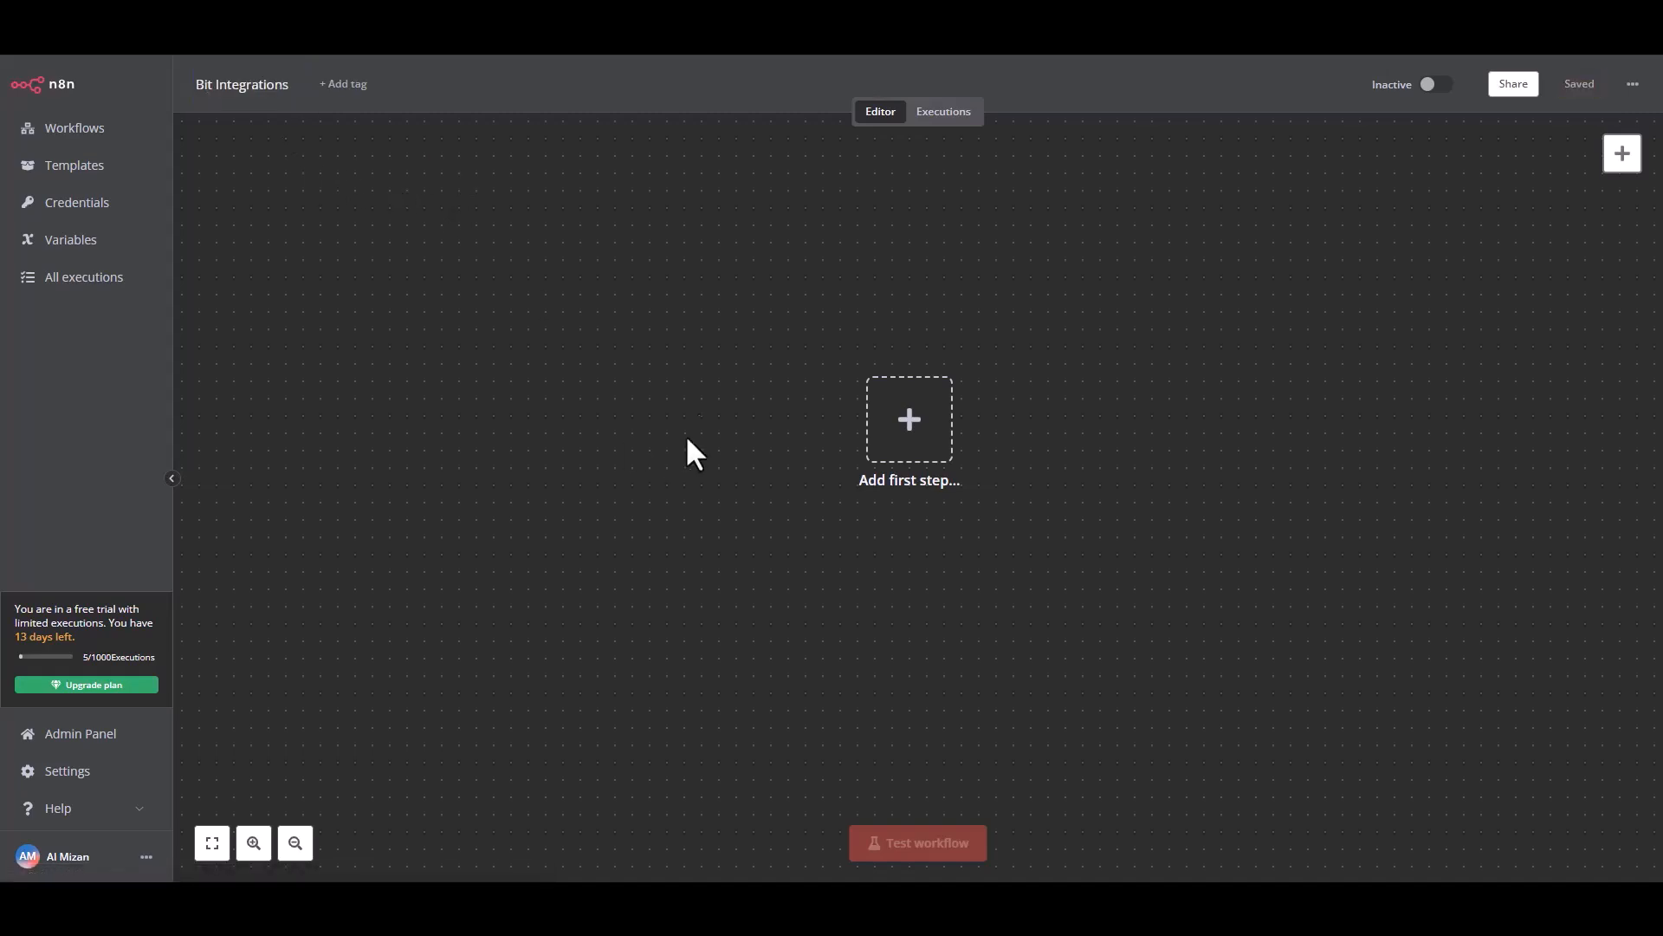
Add an On webhook call trigger as the first step, copy its test URL and start listening for a test event.
left_click(918, 451)
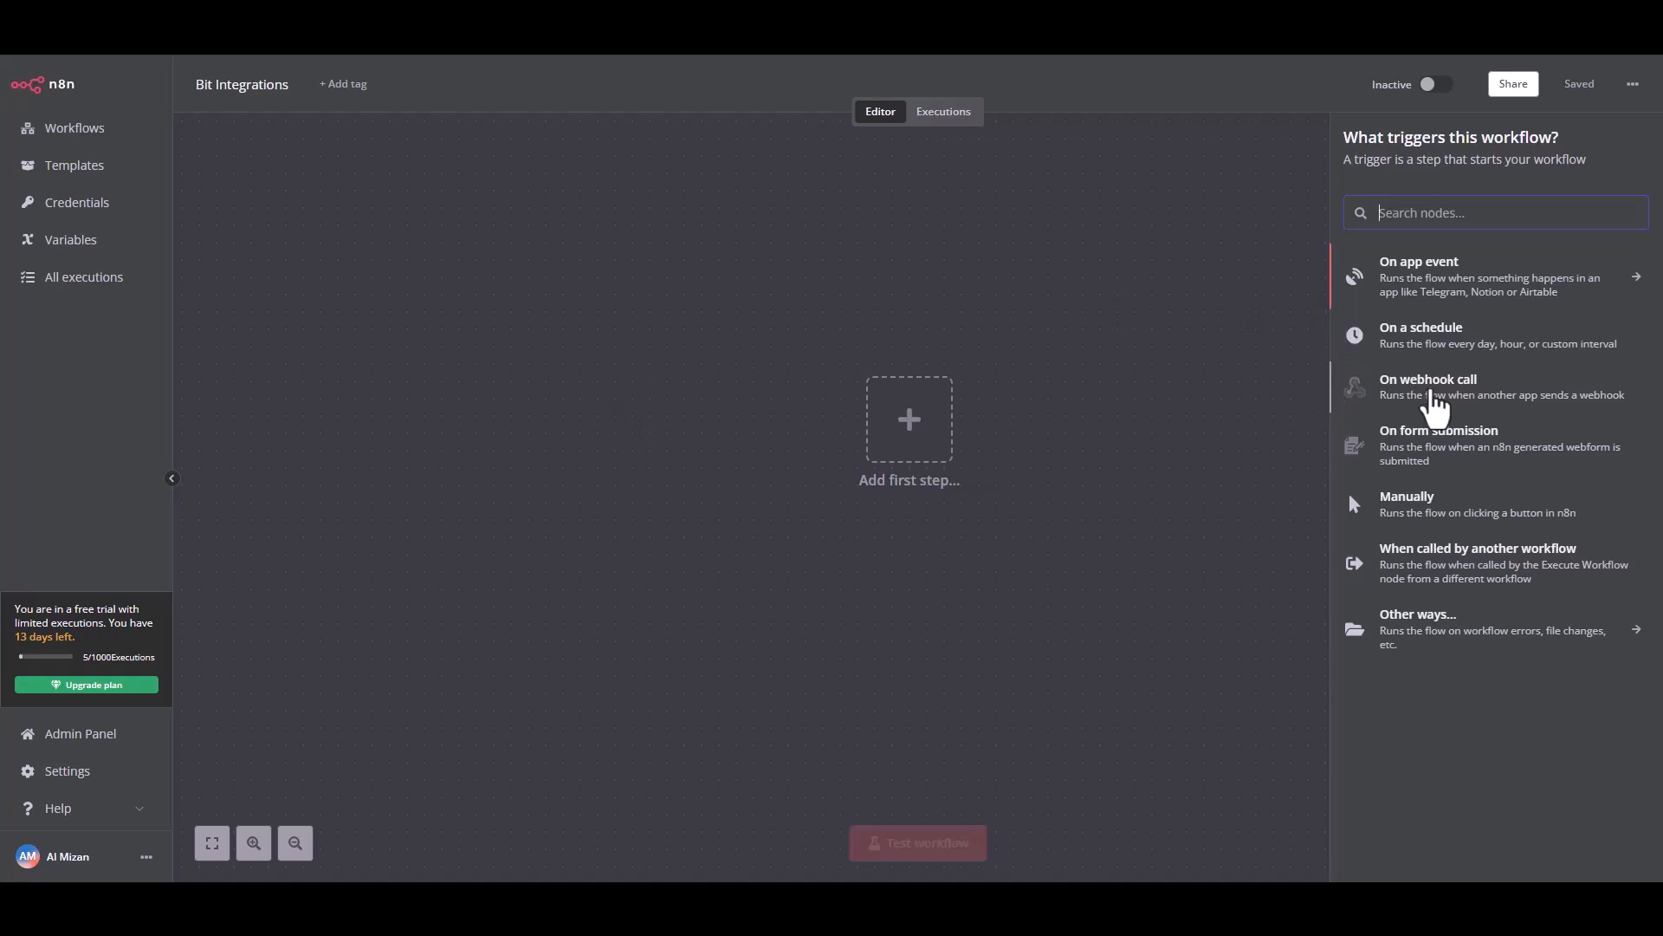
left_click(1429, 387)
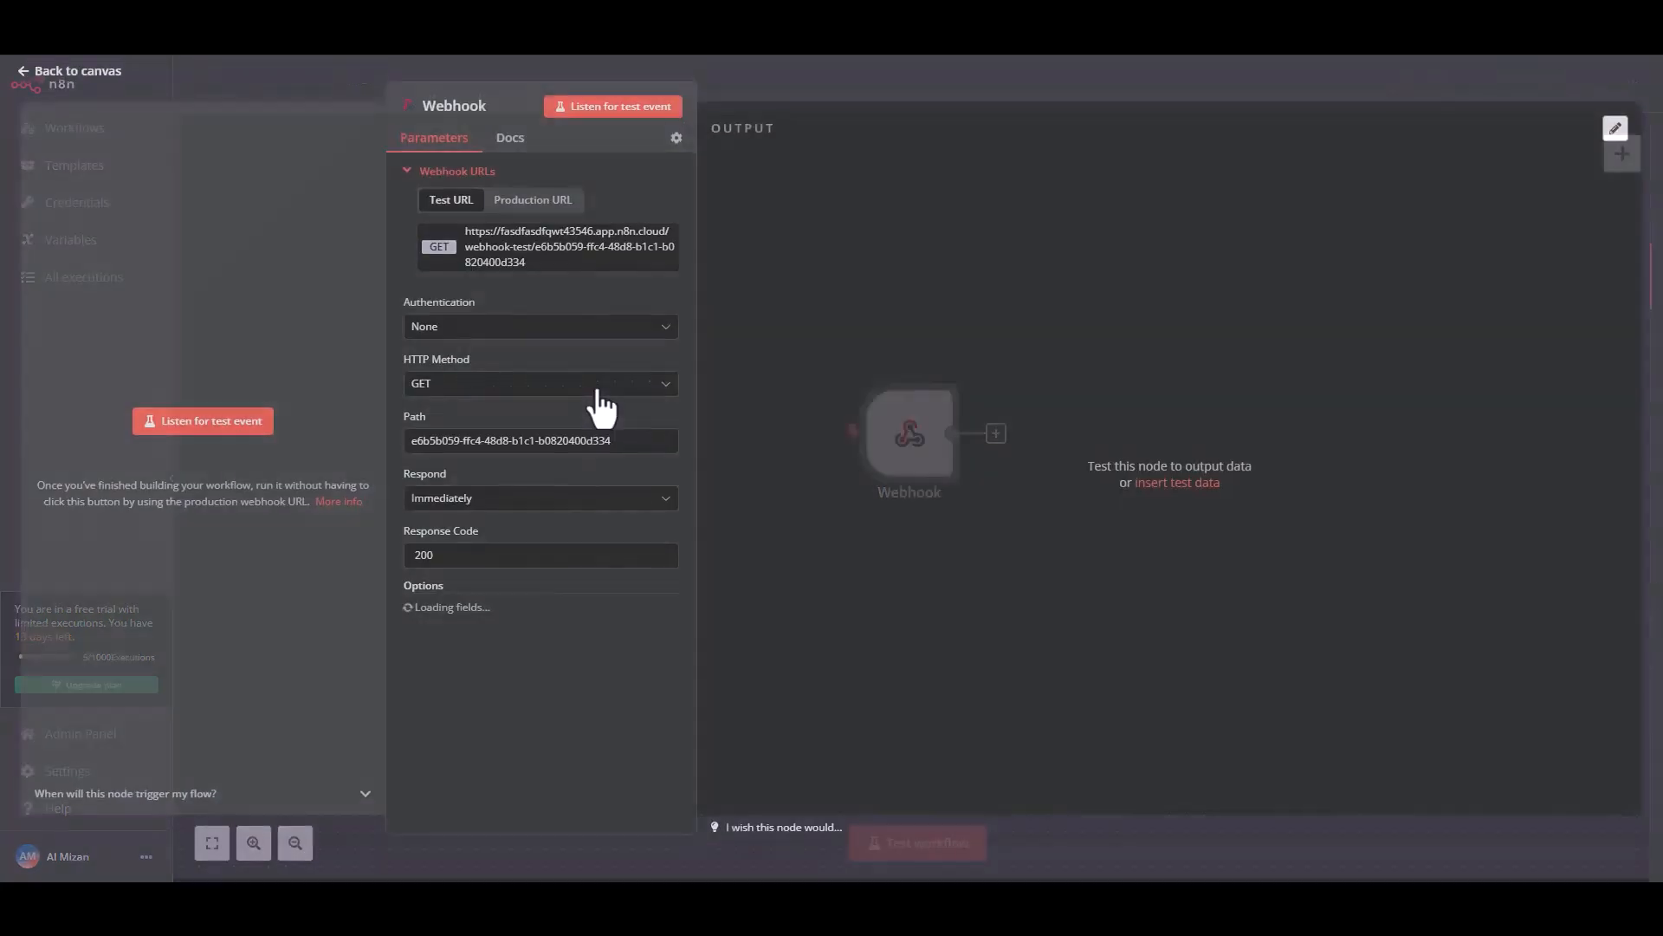
left_click(520, 258)
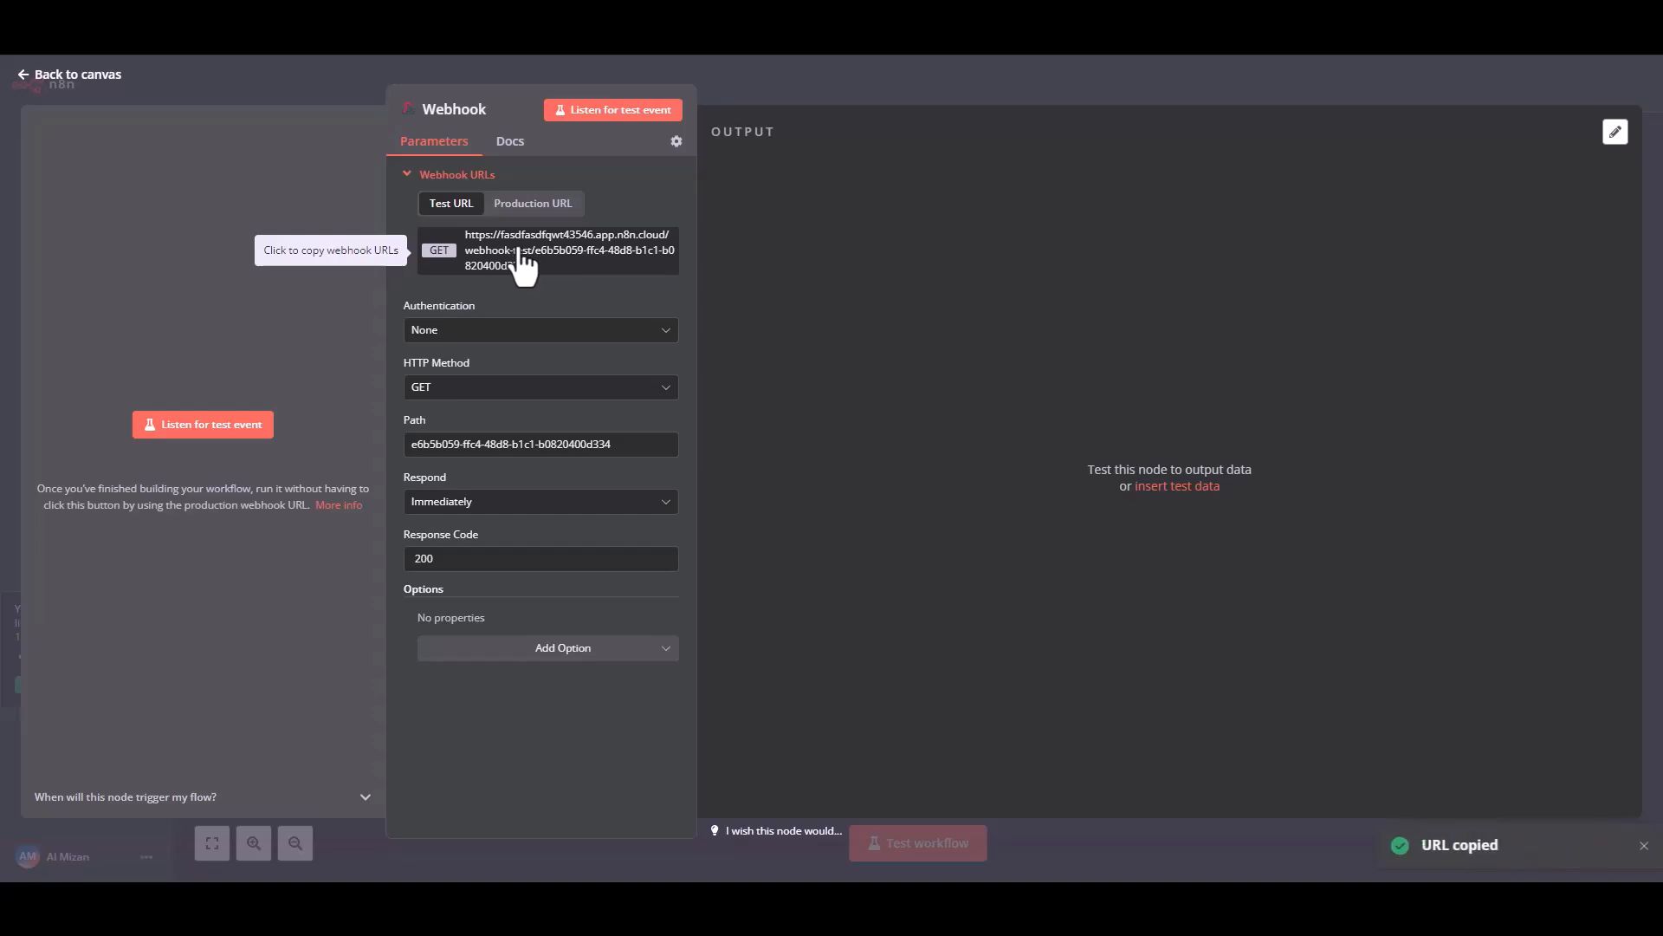
left_click(190, 426)
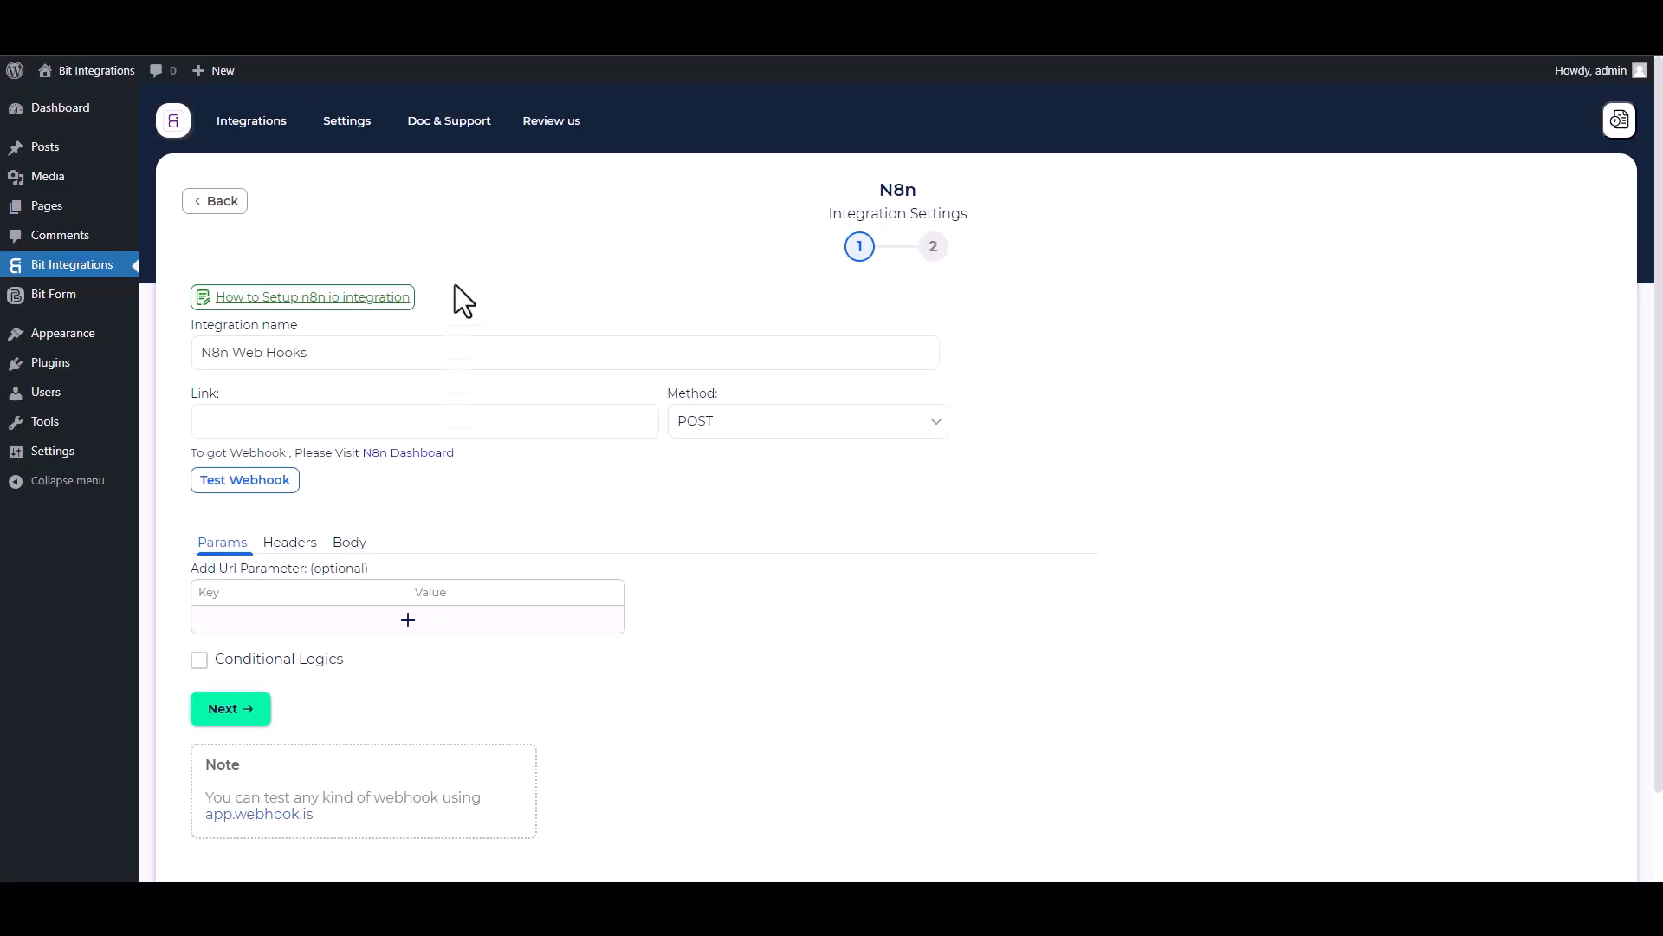
Switch back to Bit Integrations, paste the copied webhook URL as the N8n link and set the method to GET.
left_click(398, 433)
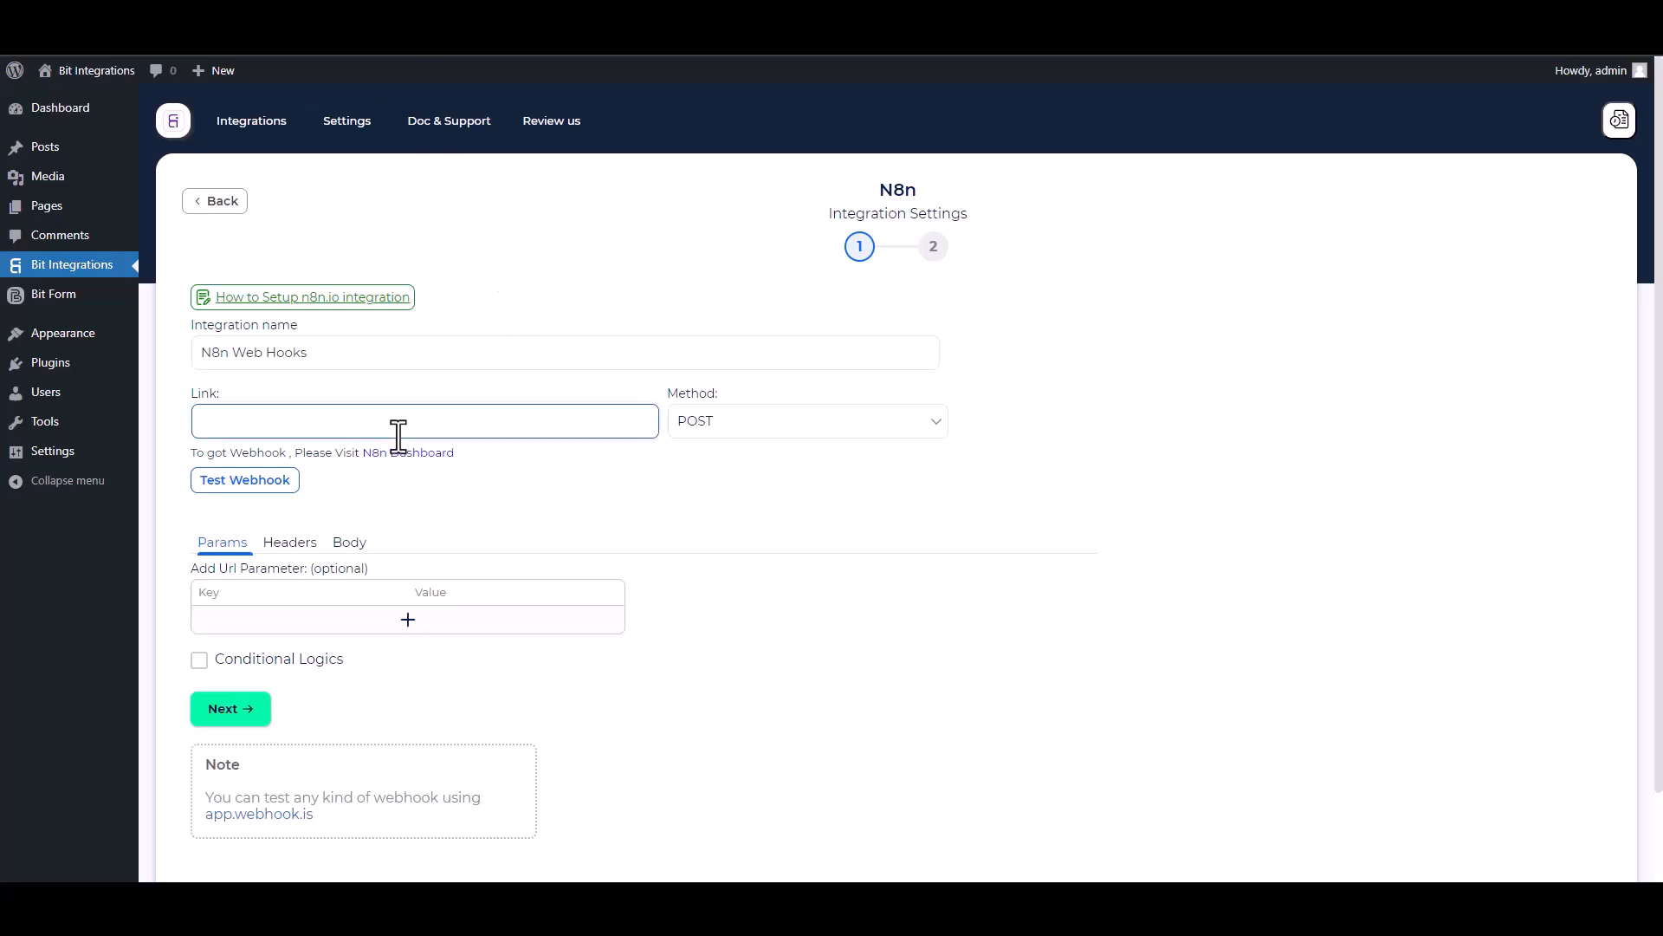
key("ctrl+v")
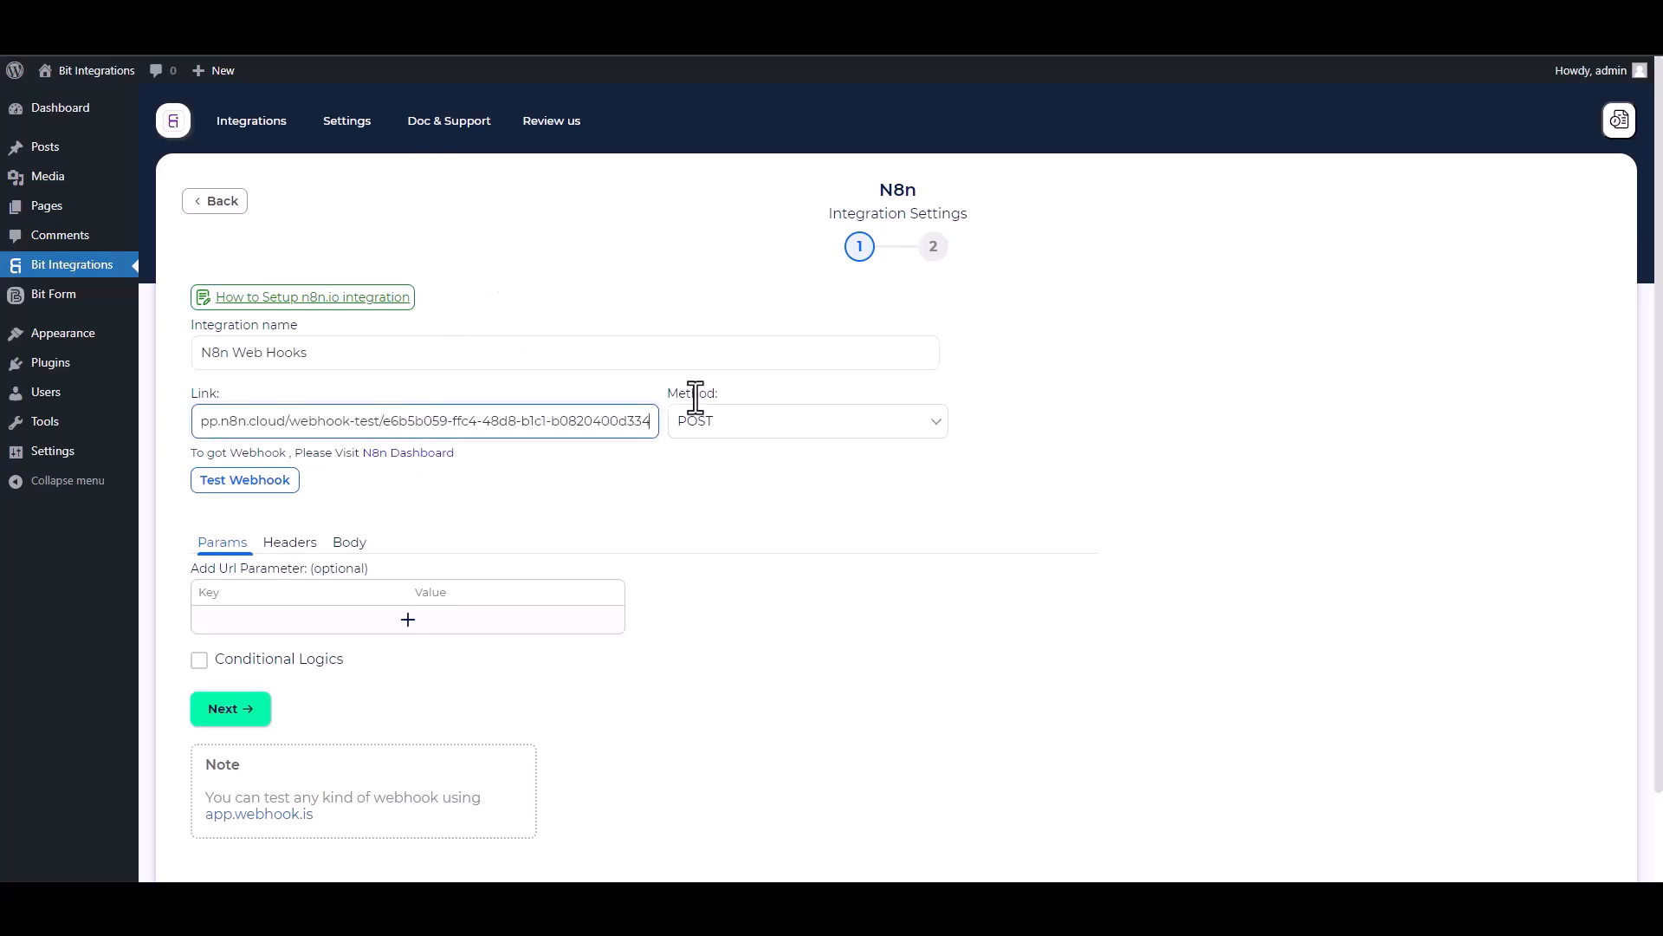
left_click(734, 433)
left_click(694, 449)
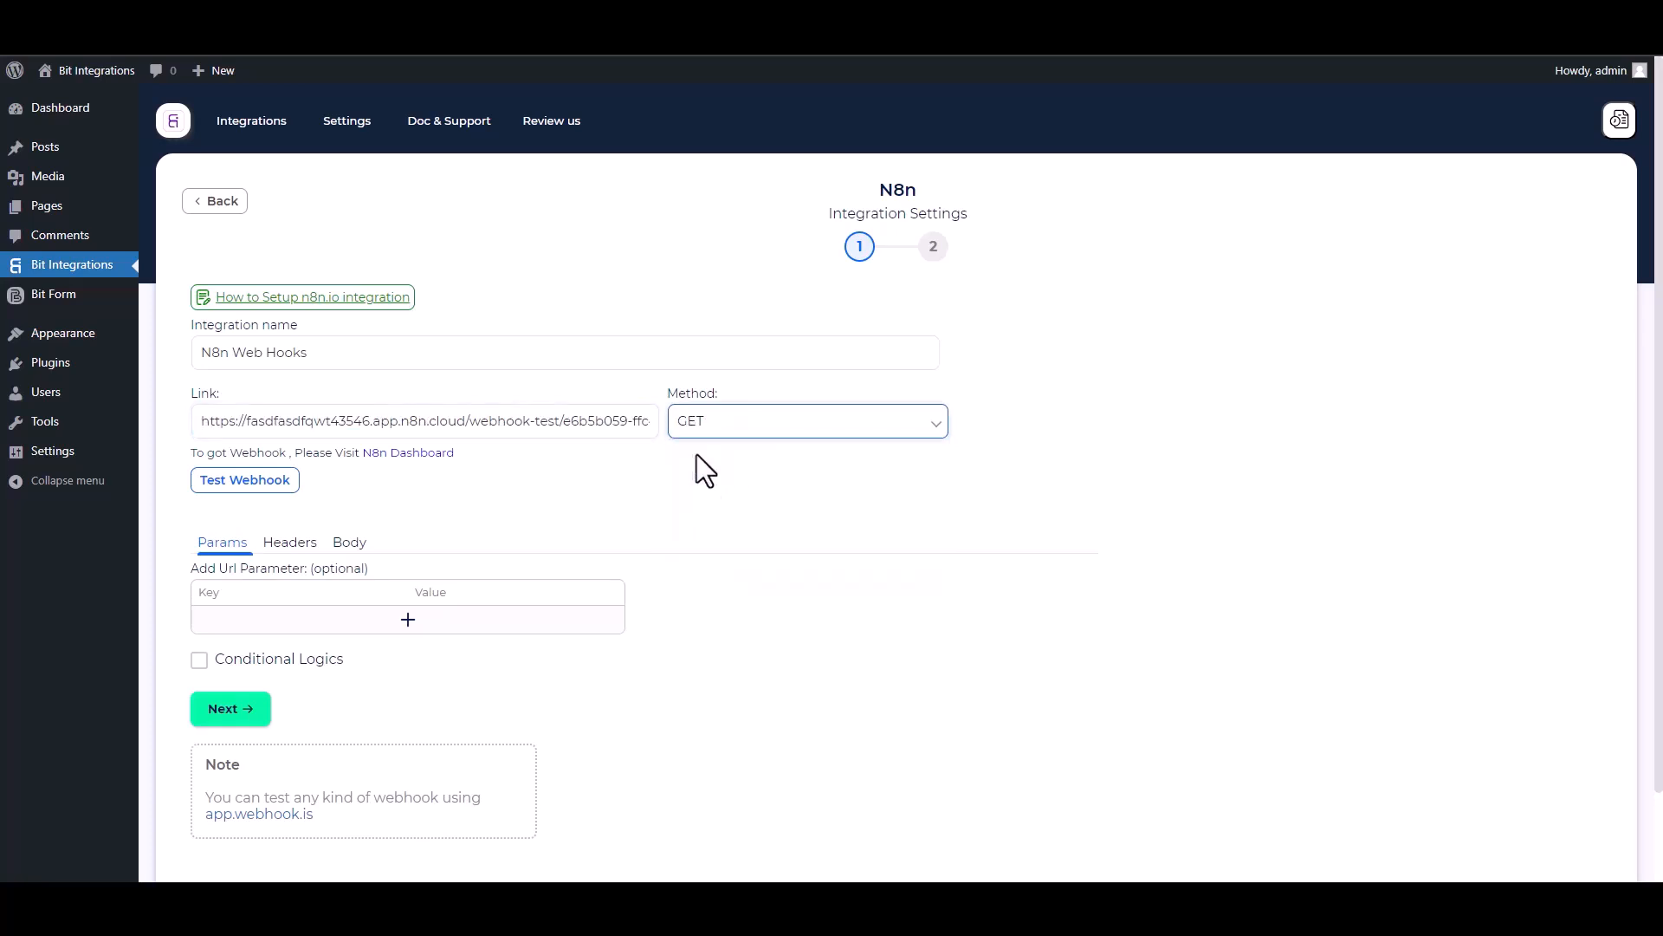
Add a URL parameter with the key "Name" and map its value to the form's Name field.
scroll(584, 481, "down", 1)
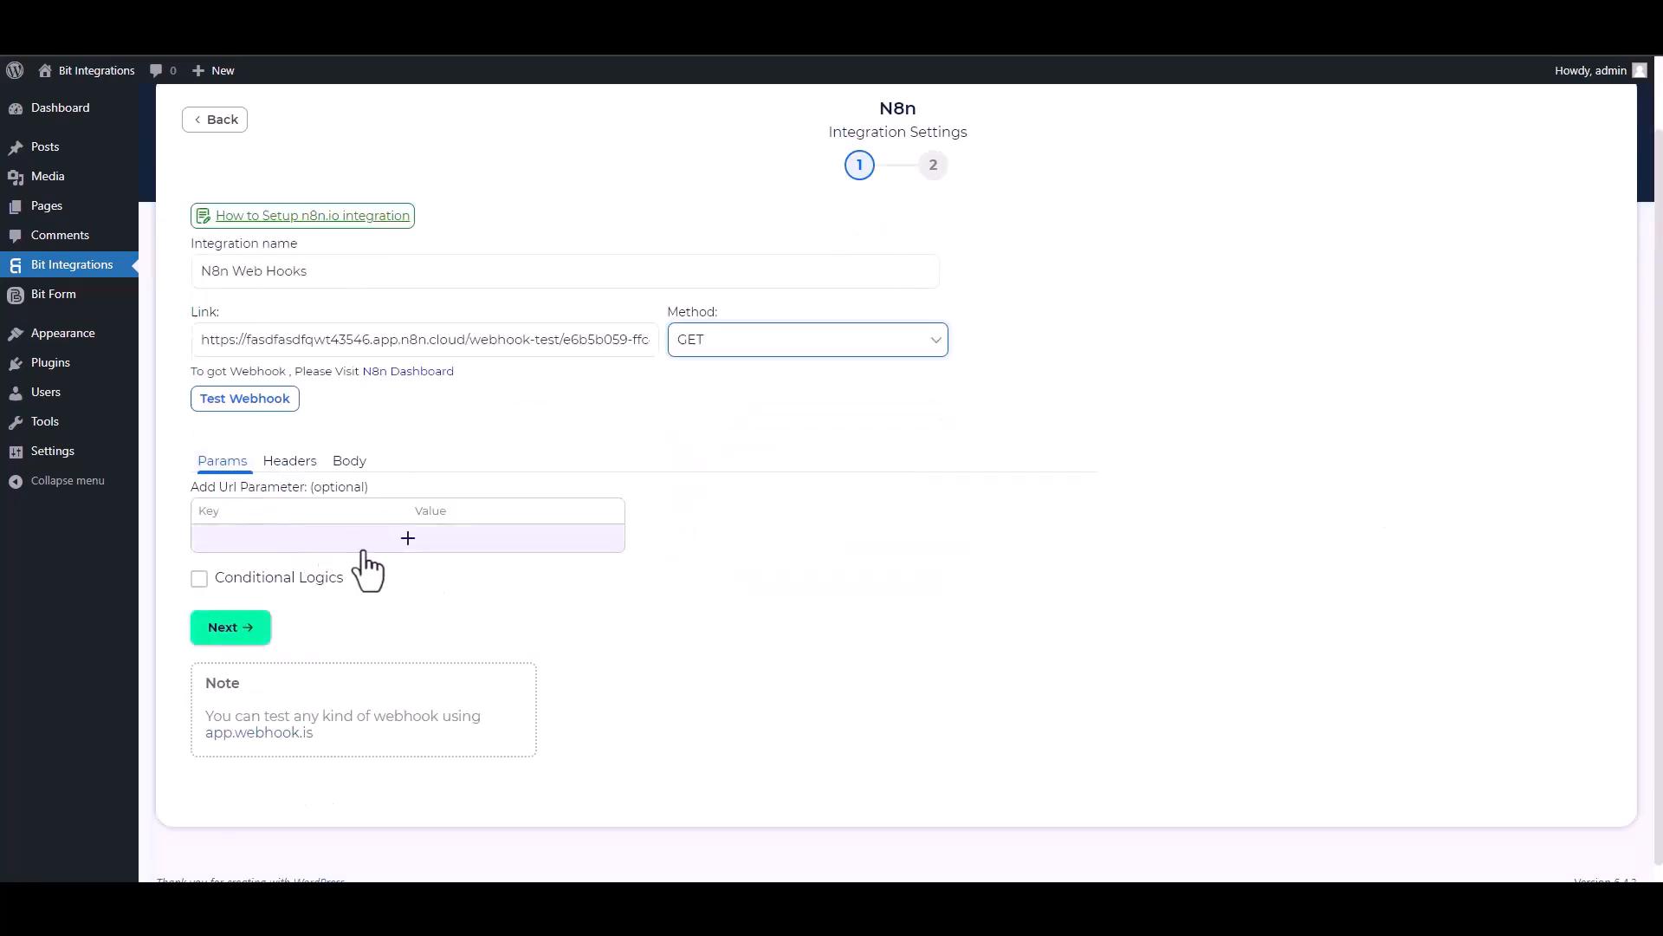
left_click(396, 541)
left_click(710, 542)
left_click(703, 594)
double_click(266, 546)
type("Name")
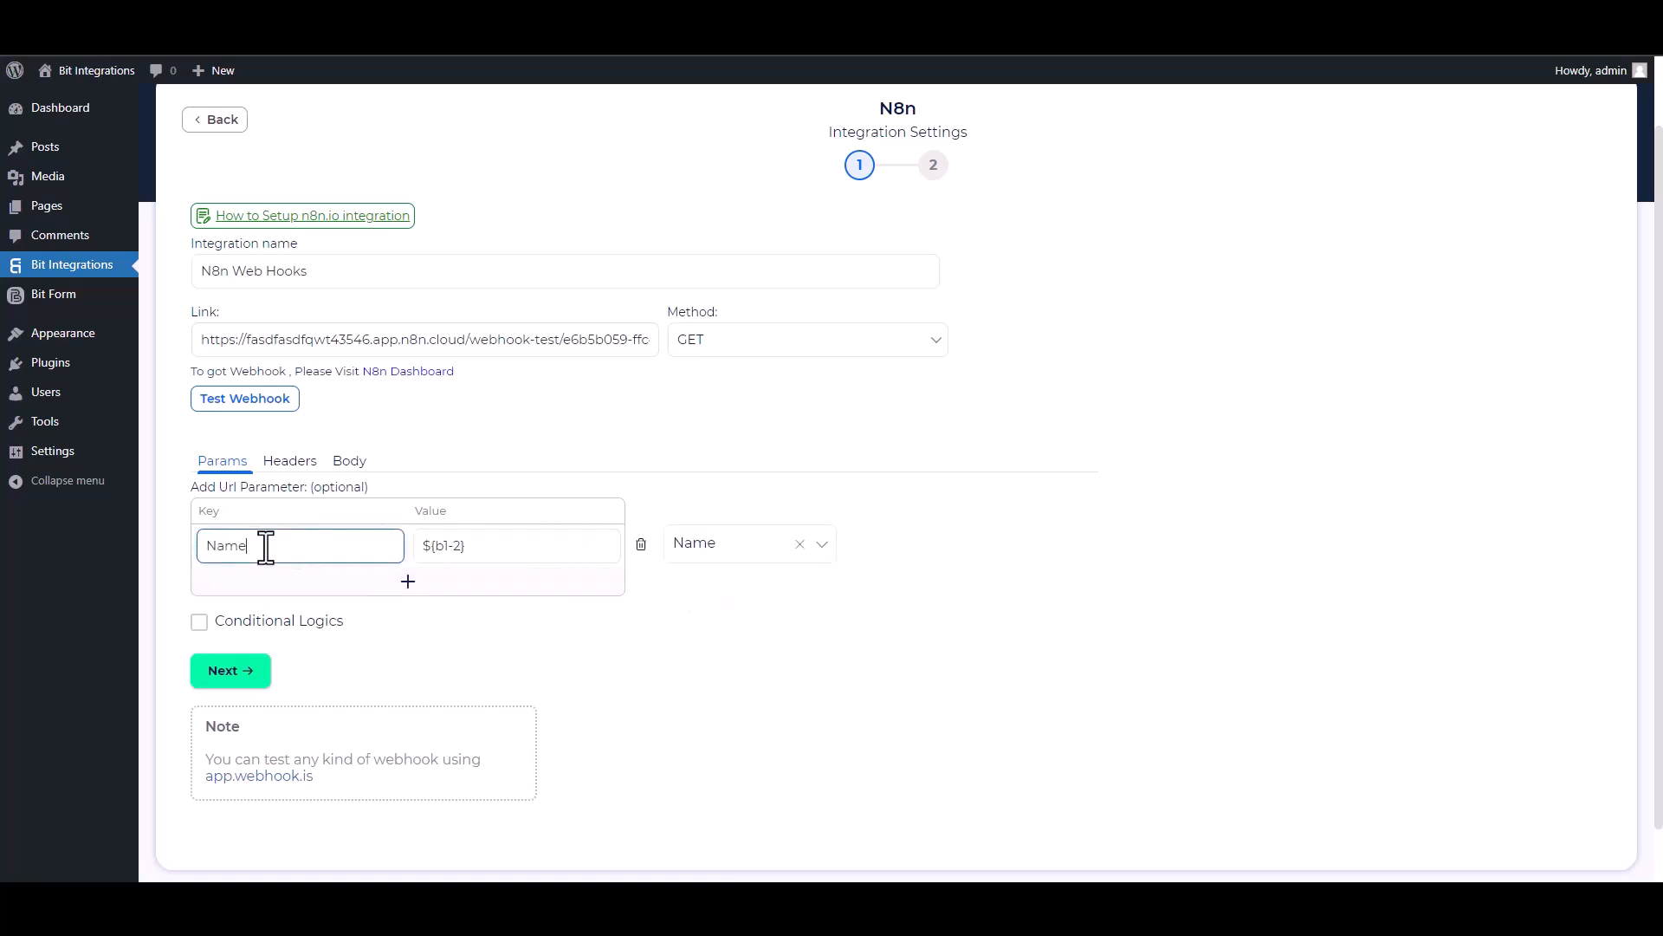
Add a second URL parameter with the key "Email" and map its value to the form's Email field.
left_click(408, 580)
left_click(690, 586)
left_click(718, 658)
double_click(286, 588)
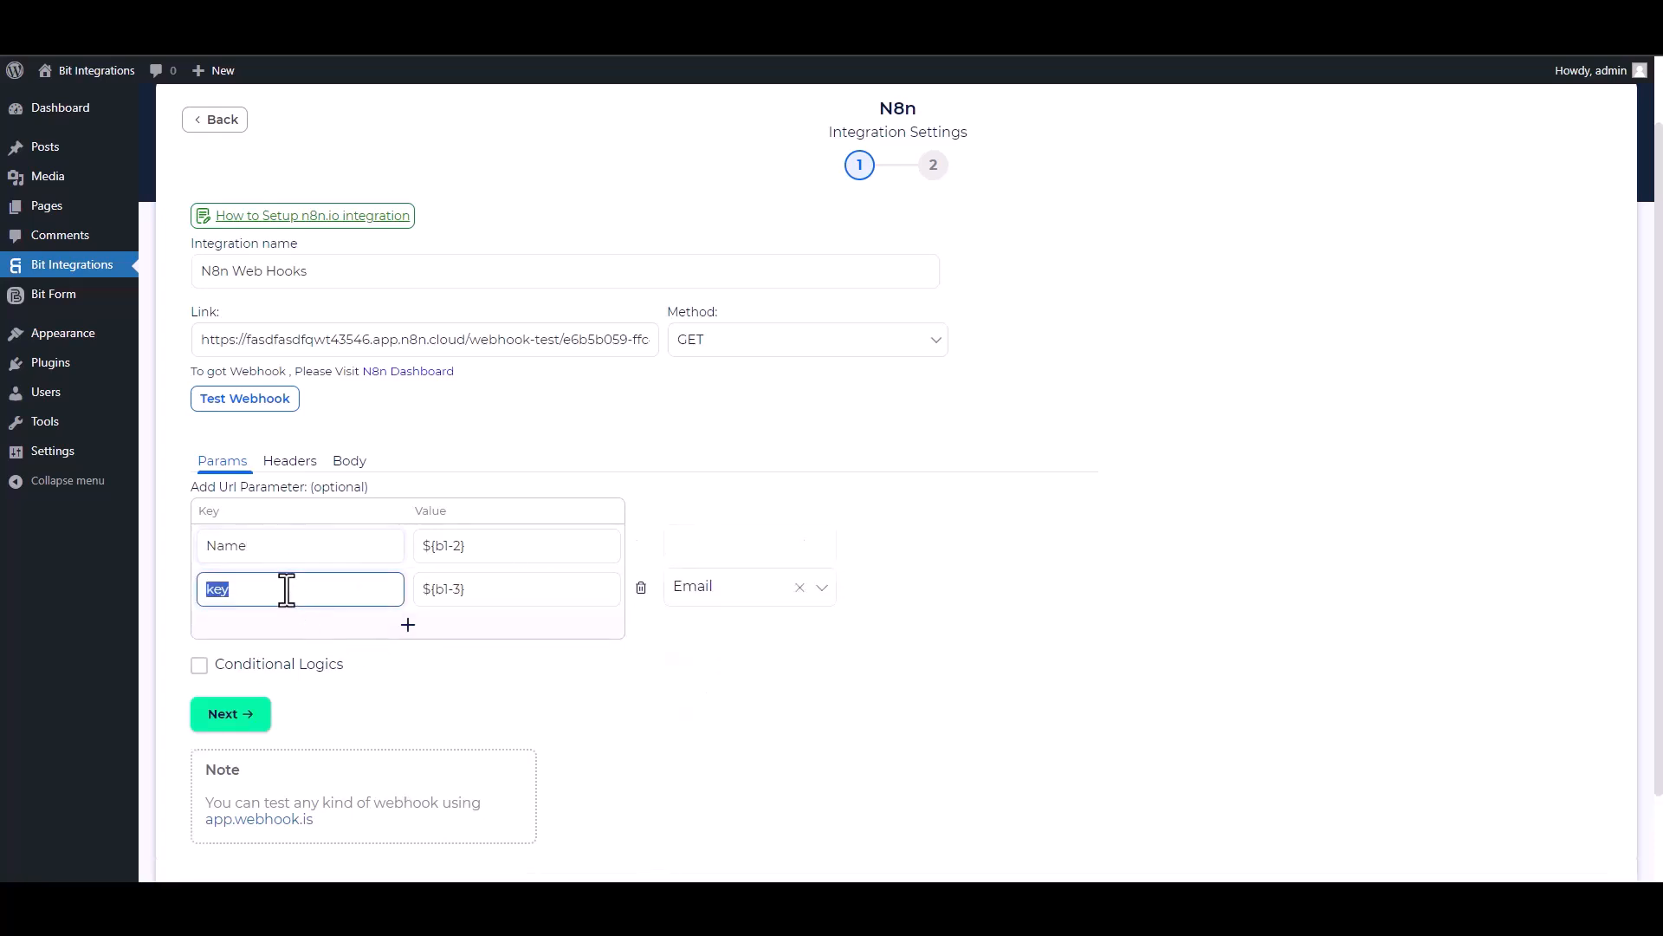
type("Email")
left_click(199, 664)
scroll(531, 575, "down", 2)
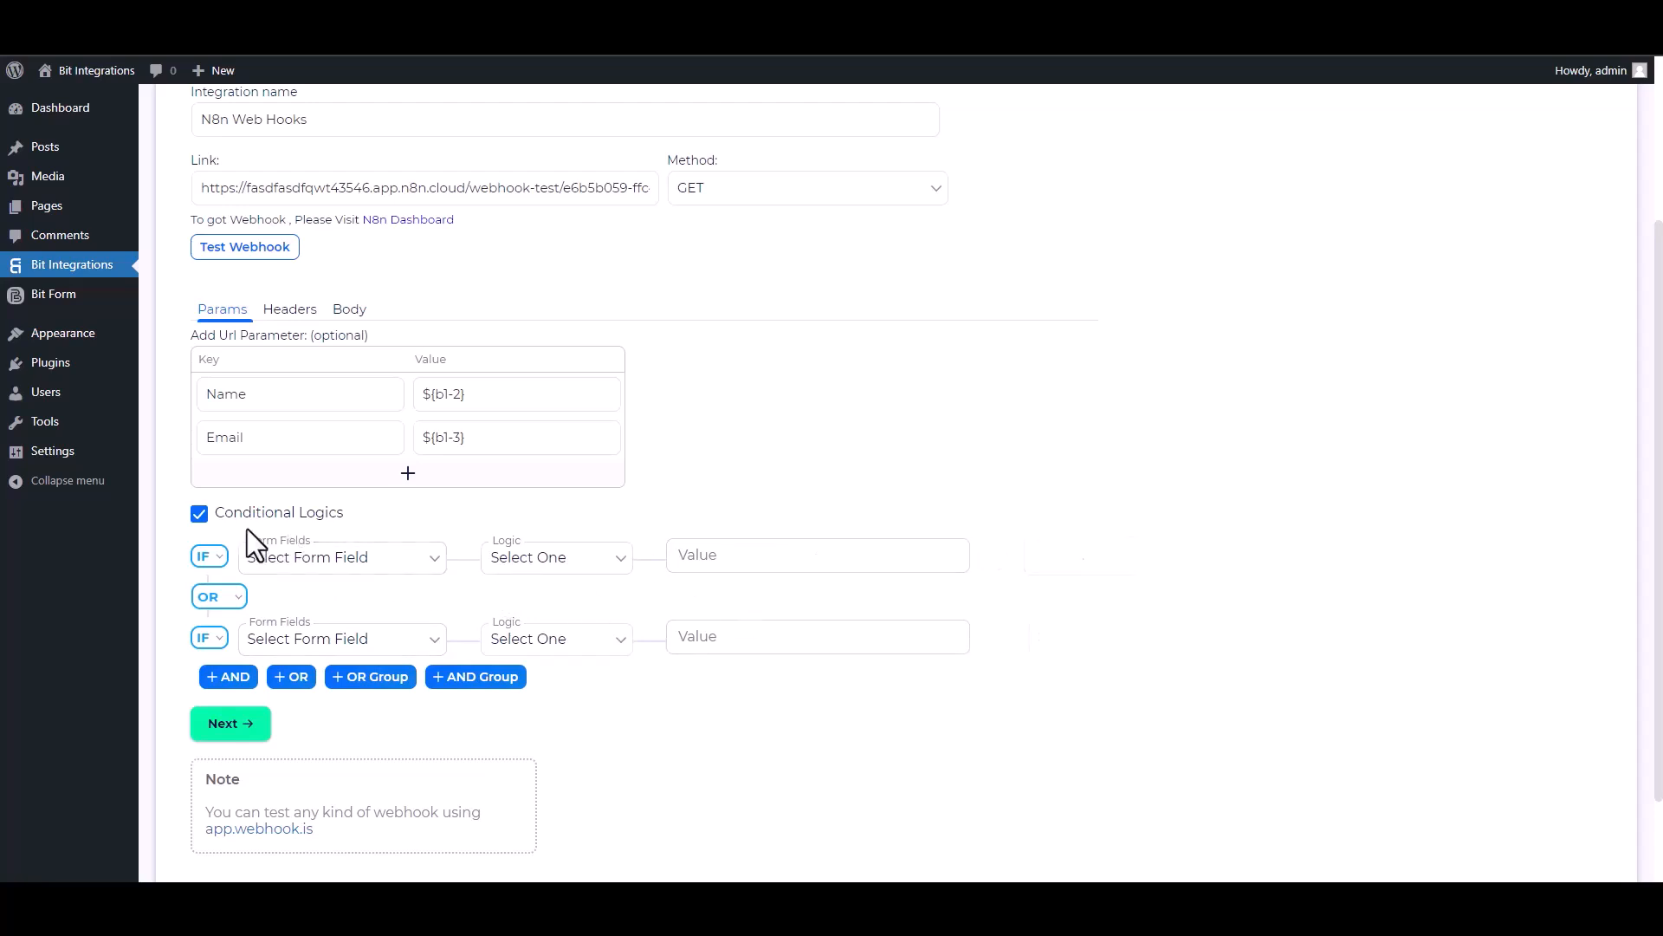
left_click(199, 513)
Send a test request to the N8n webhook and proceed past the integration settings.
scroll(346, 485, "up", 2)
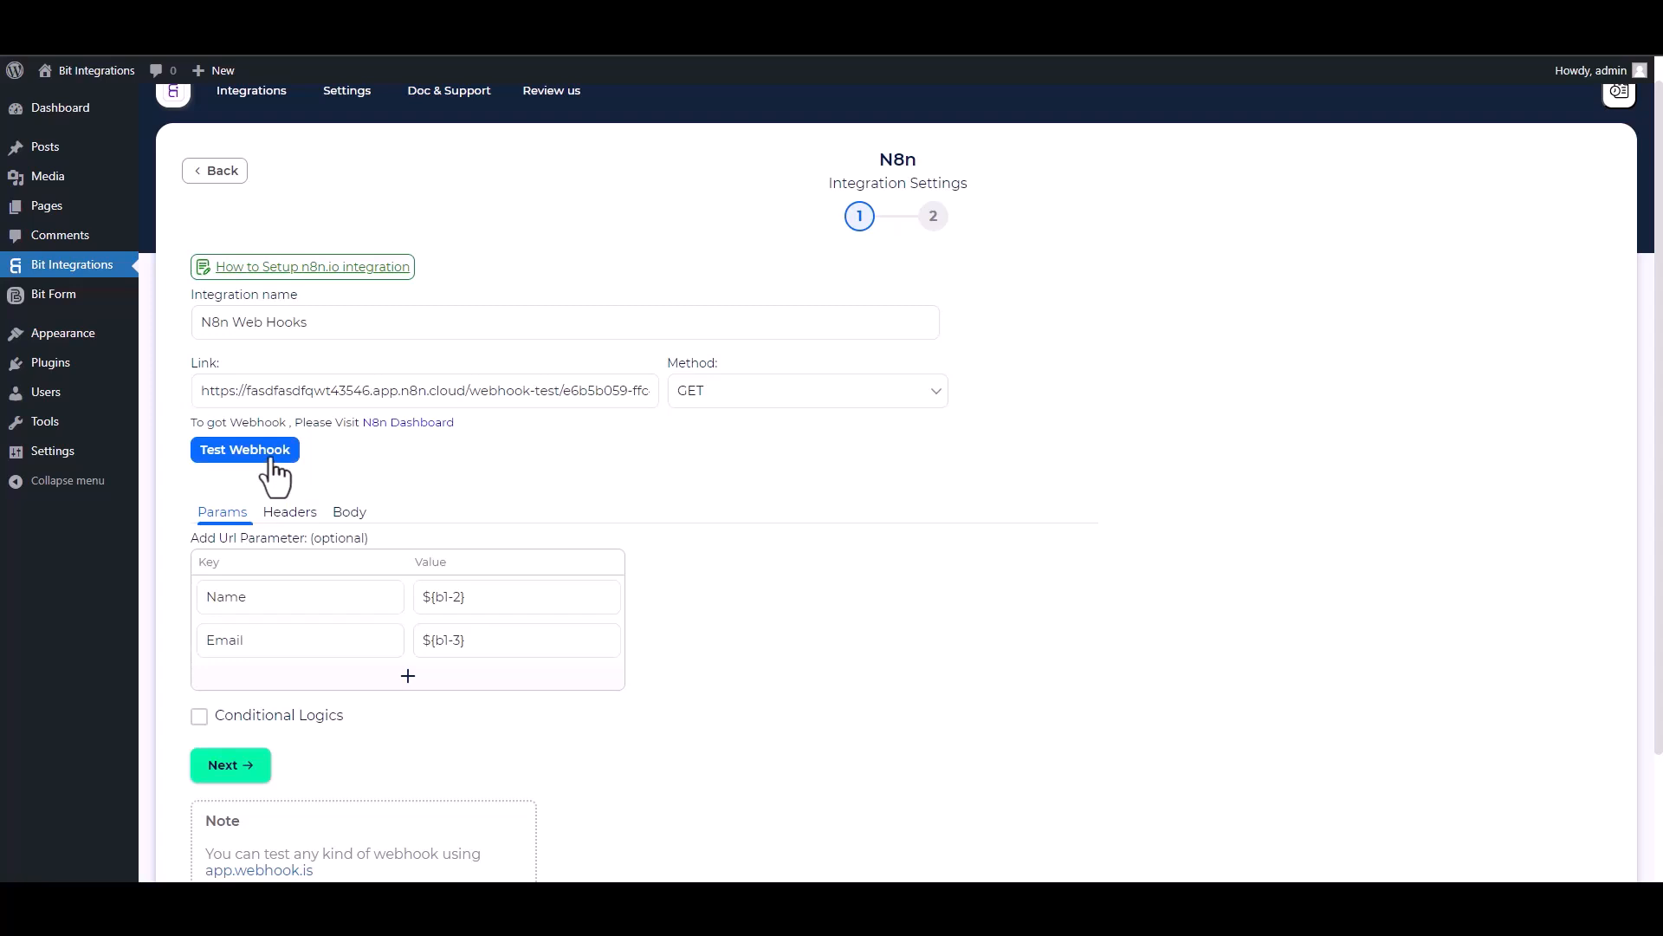
left_click(271, 465)
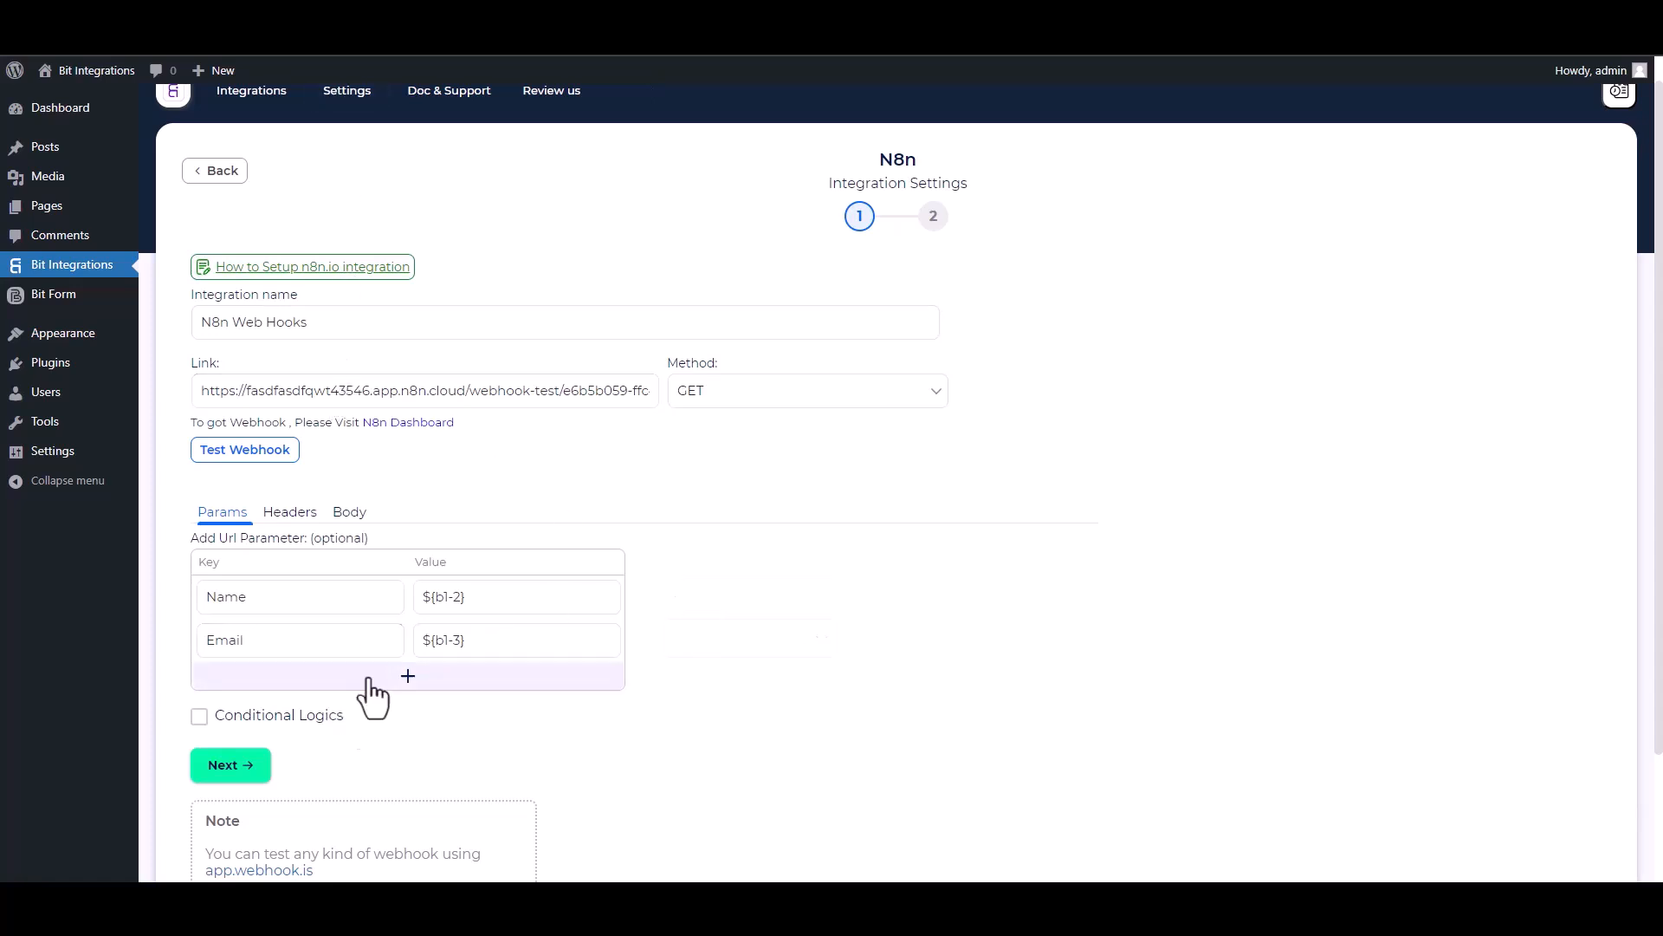
left_click(255, 764)
left_click(937, 351)
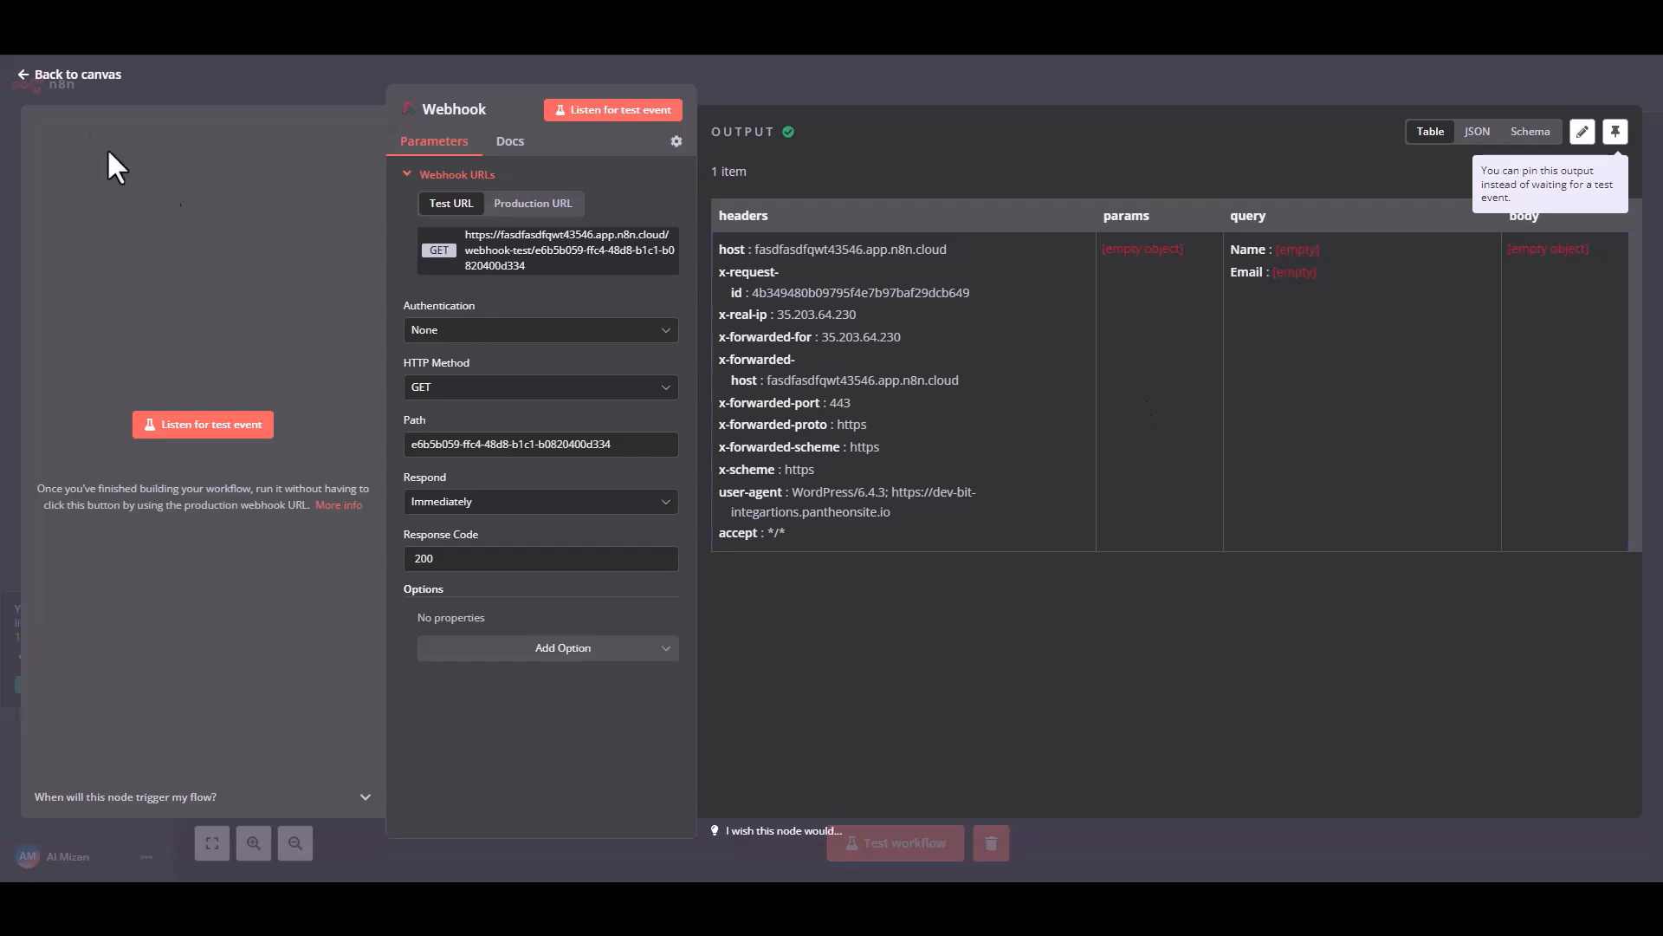
Return to the n8n workflow canvas and run a workflow test that waits for the webhook trigger.
left_click(48, 78)
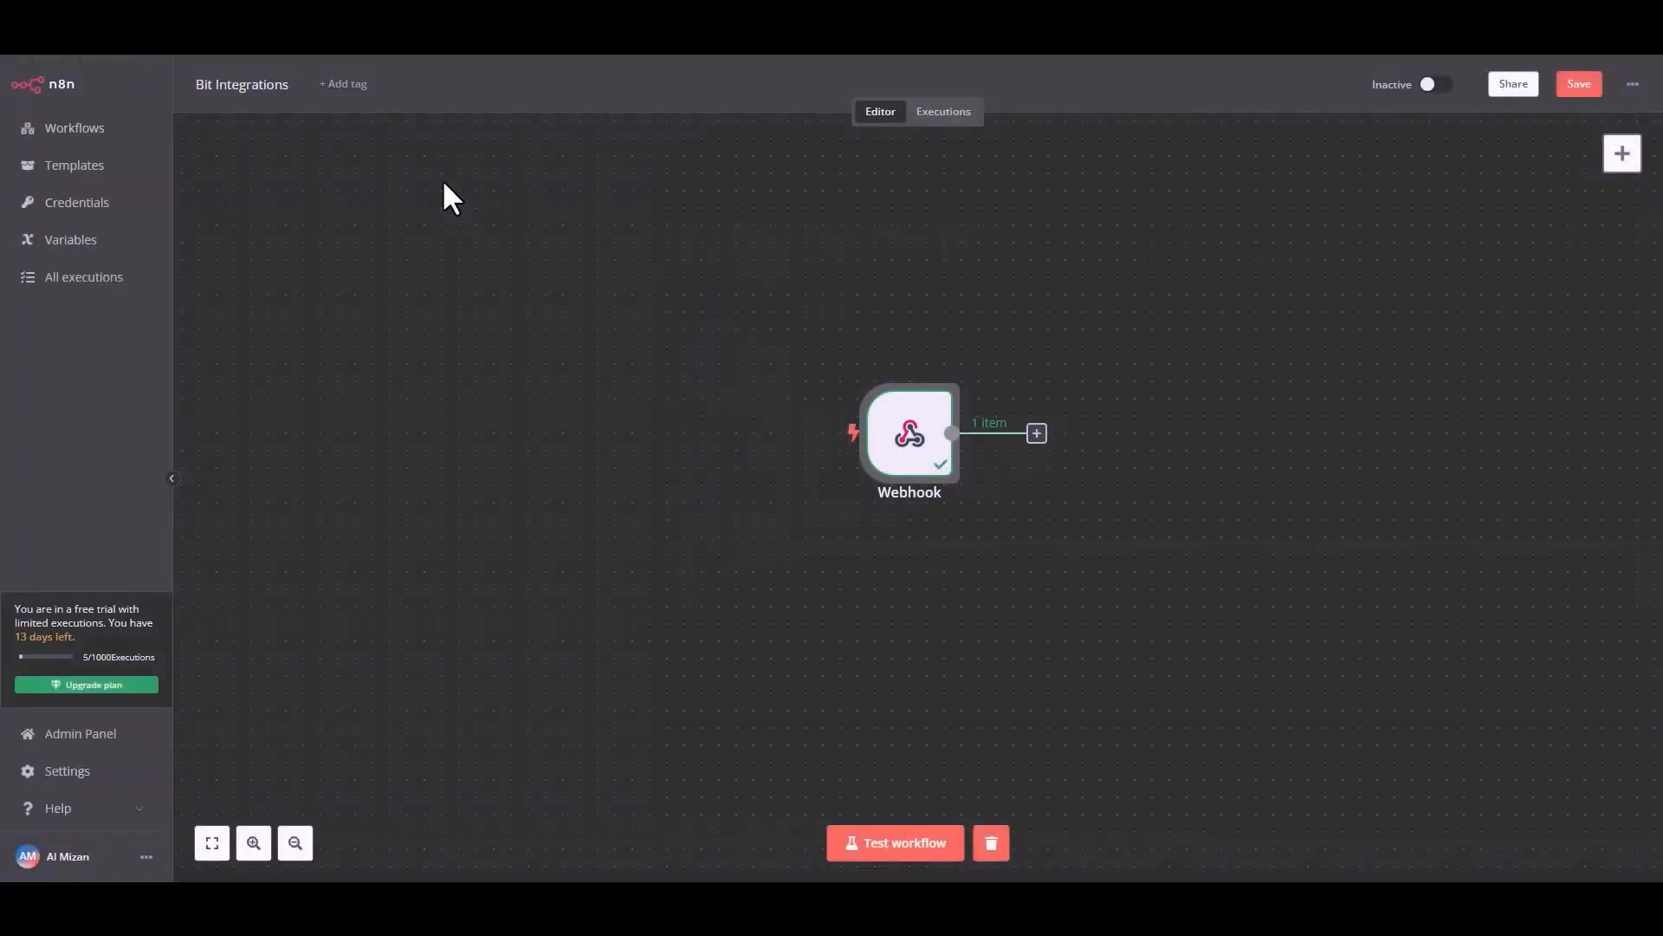
mouse_move(927, 387)
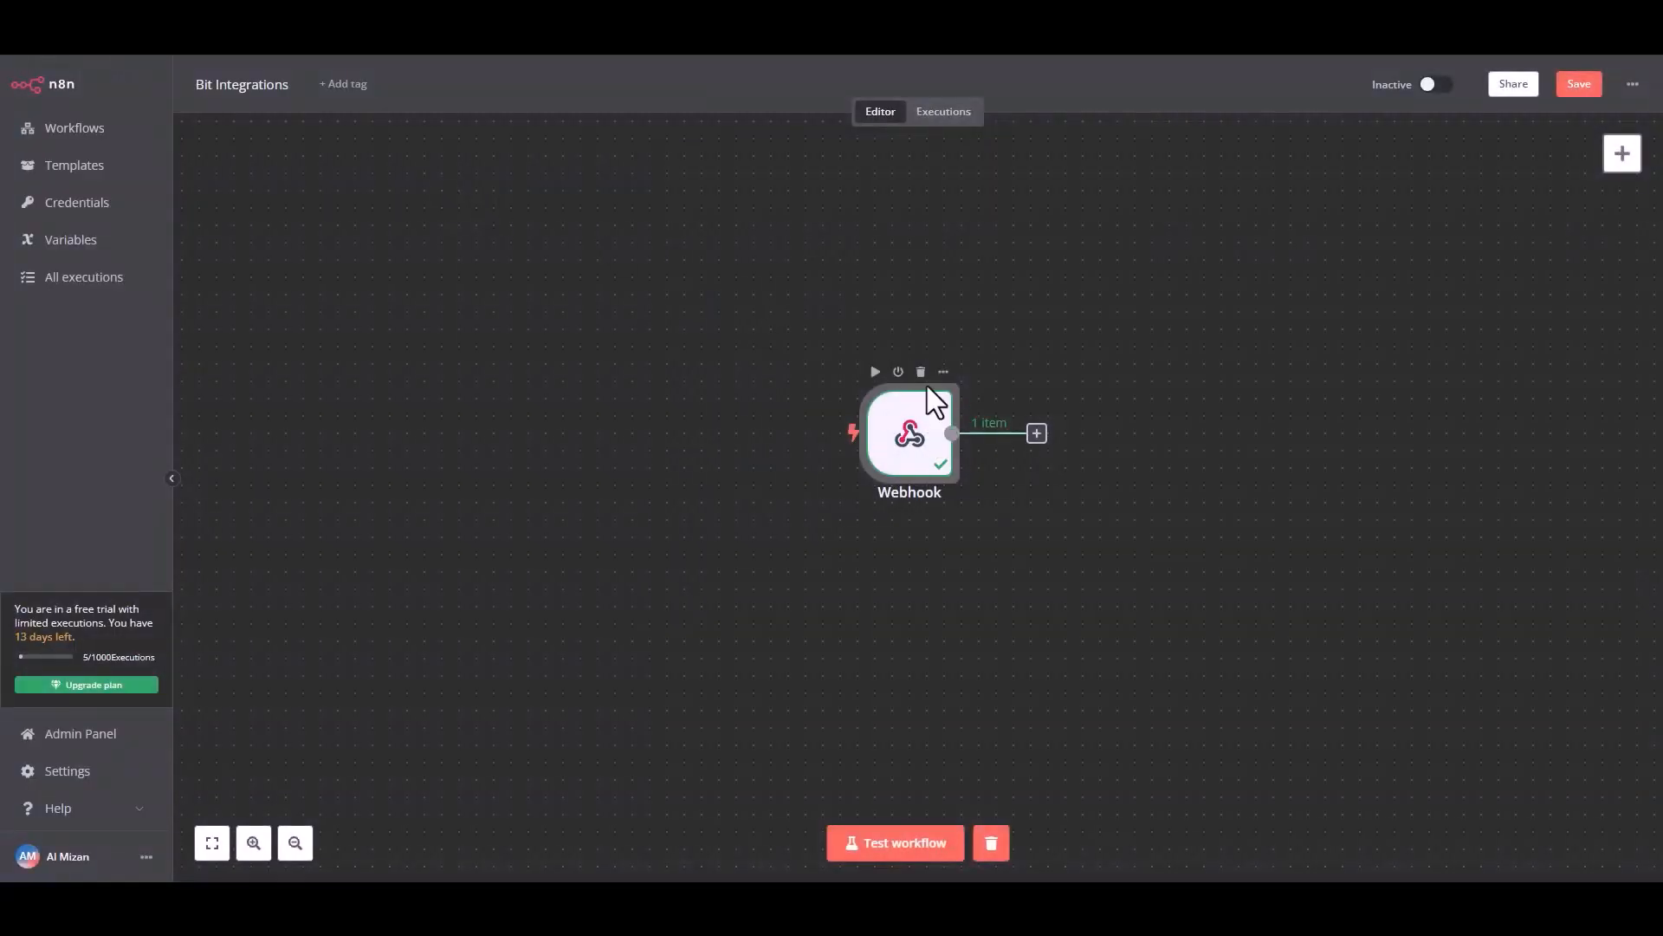
left_click(875, 373)
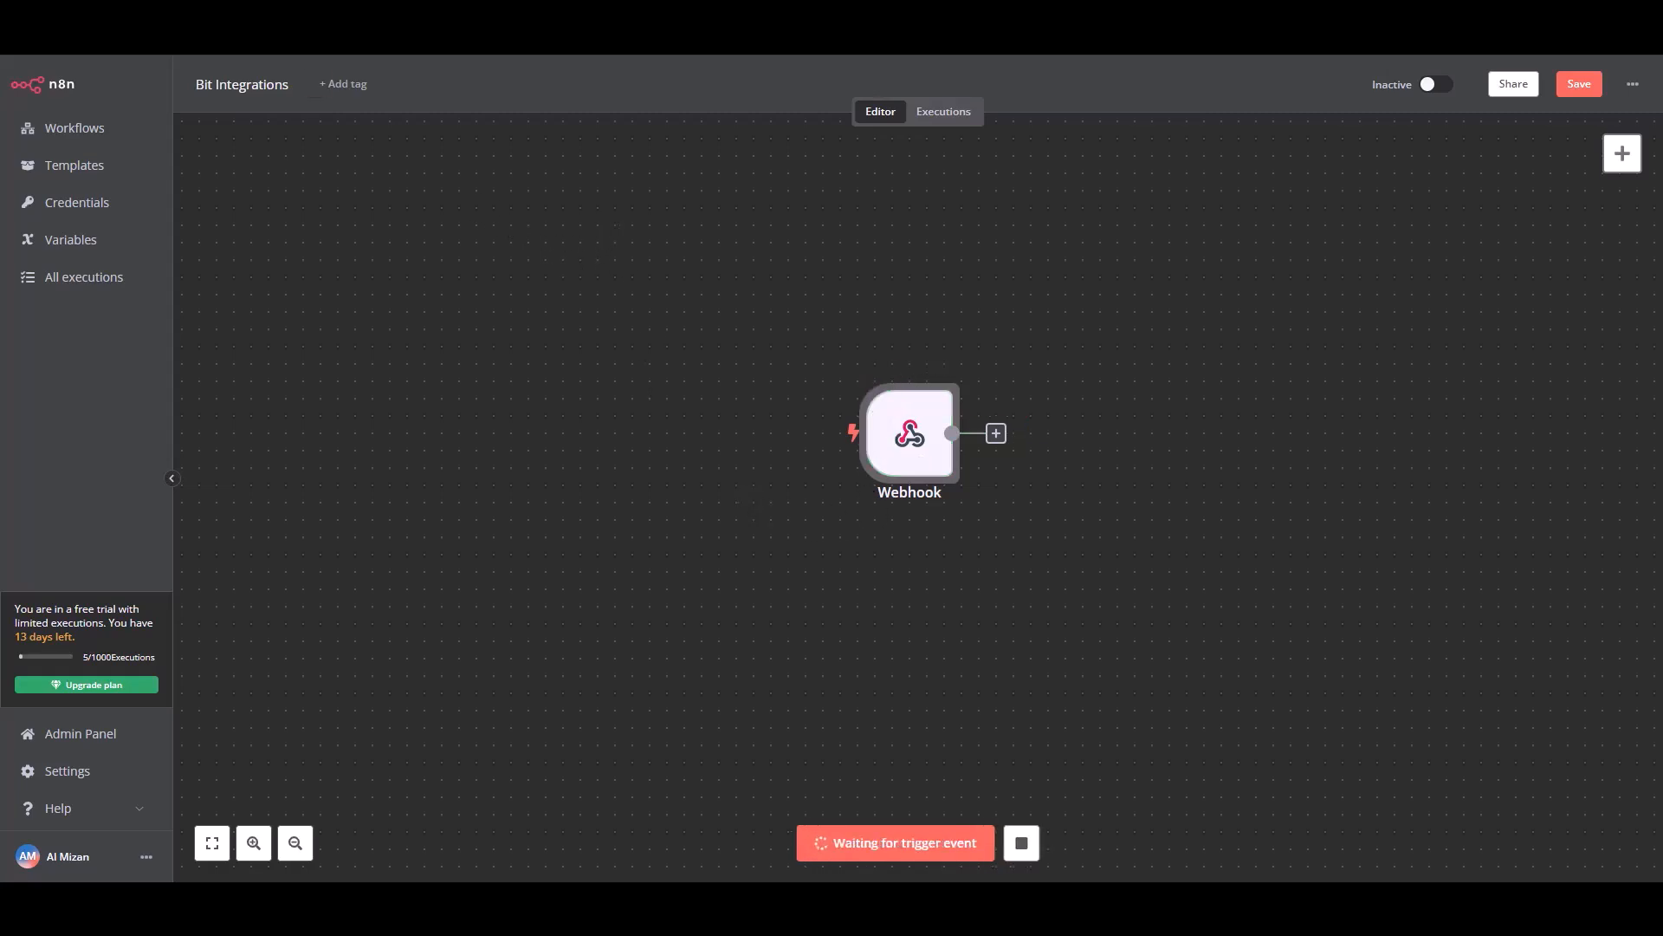
Switch to the website's contact form, enter "test" as the name and a test e-mail address, and submit the form.
left_click(635, 361)
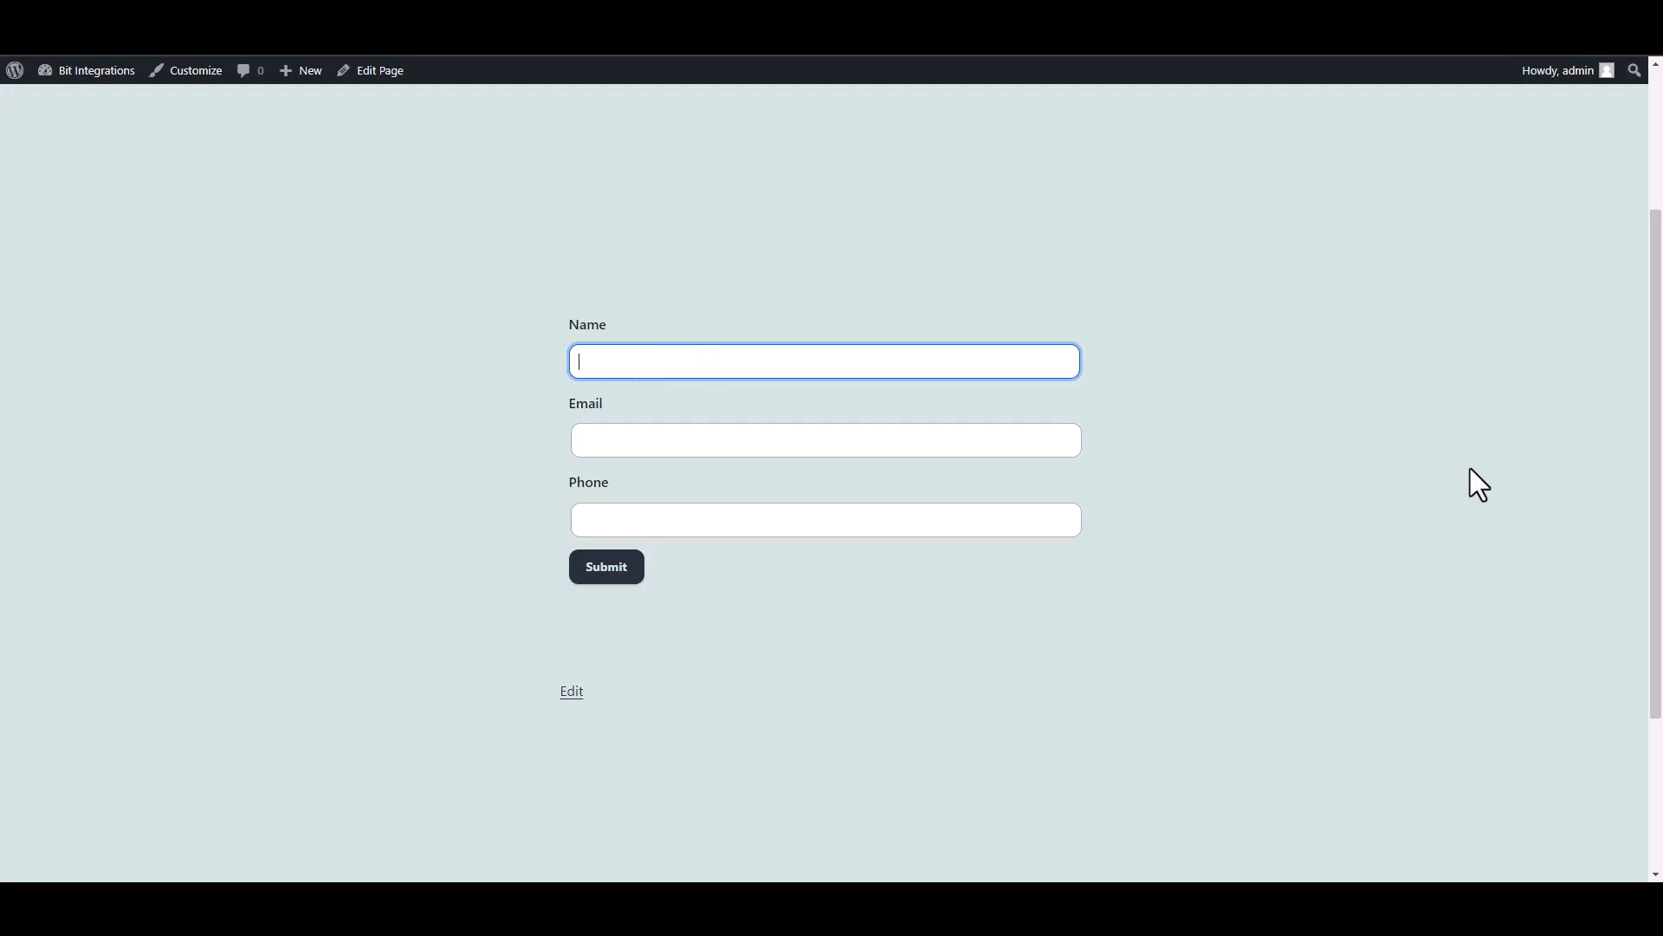
type("test")
left_click(1058, 431)
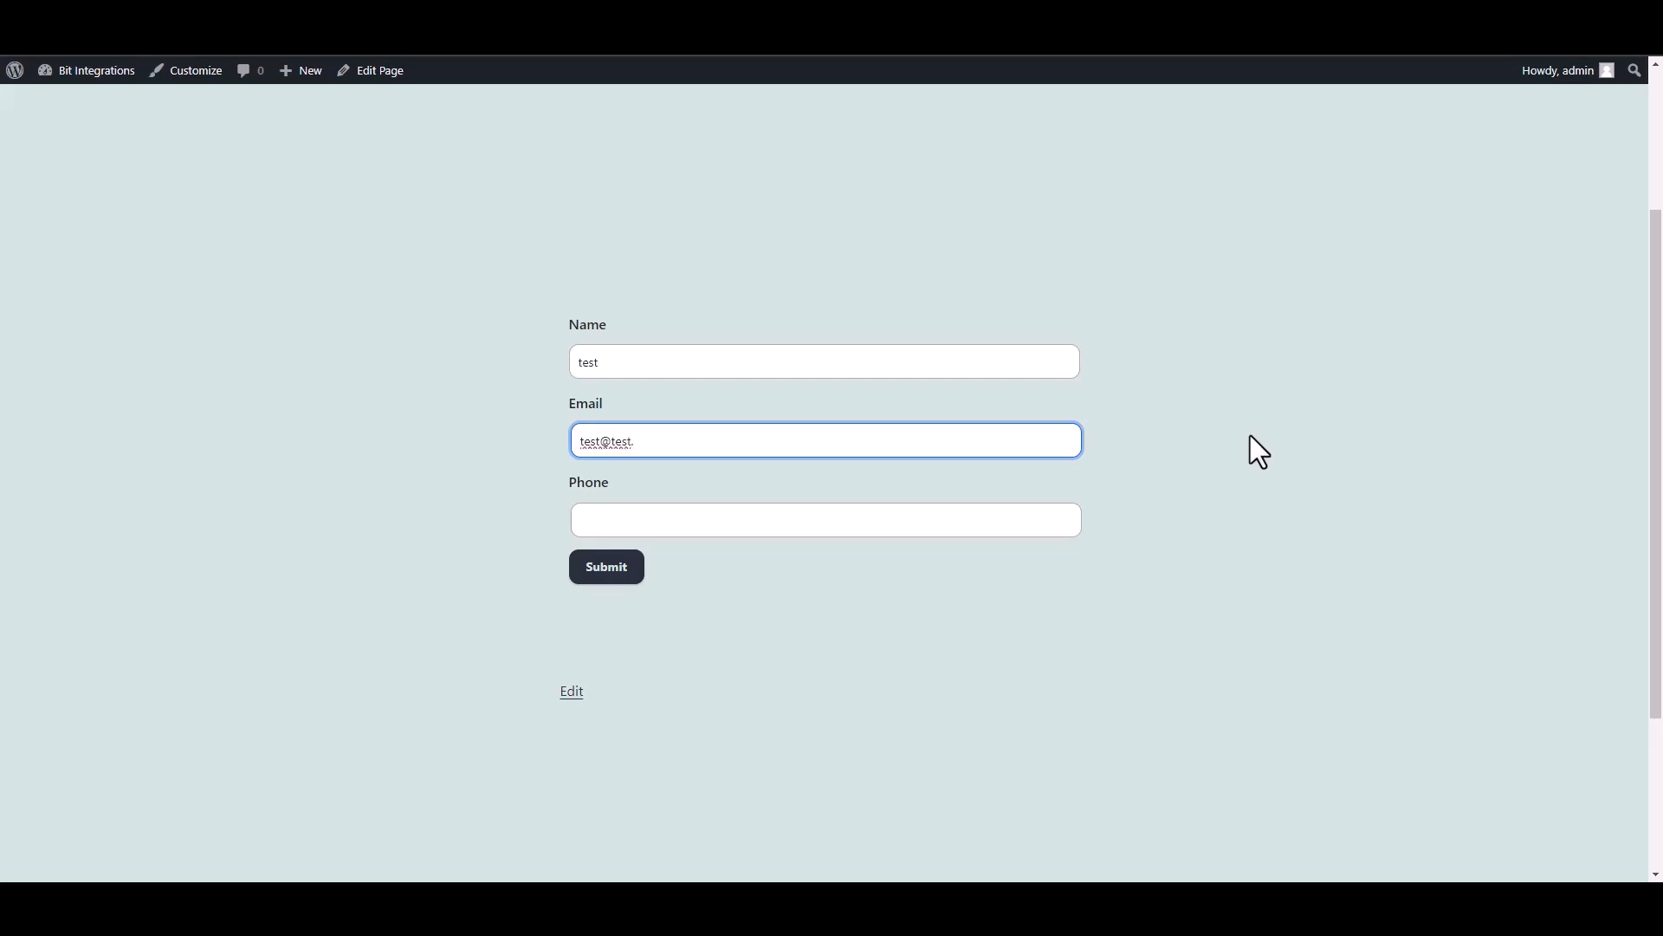
left_click(617, 568)
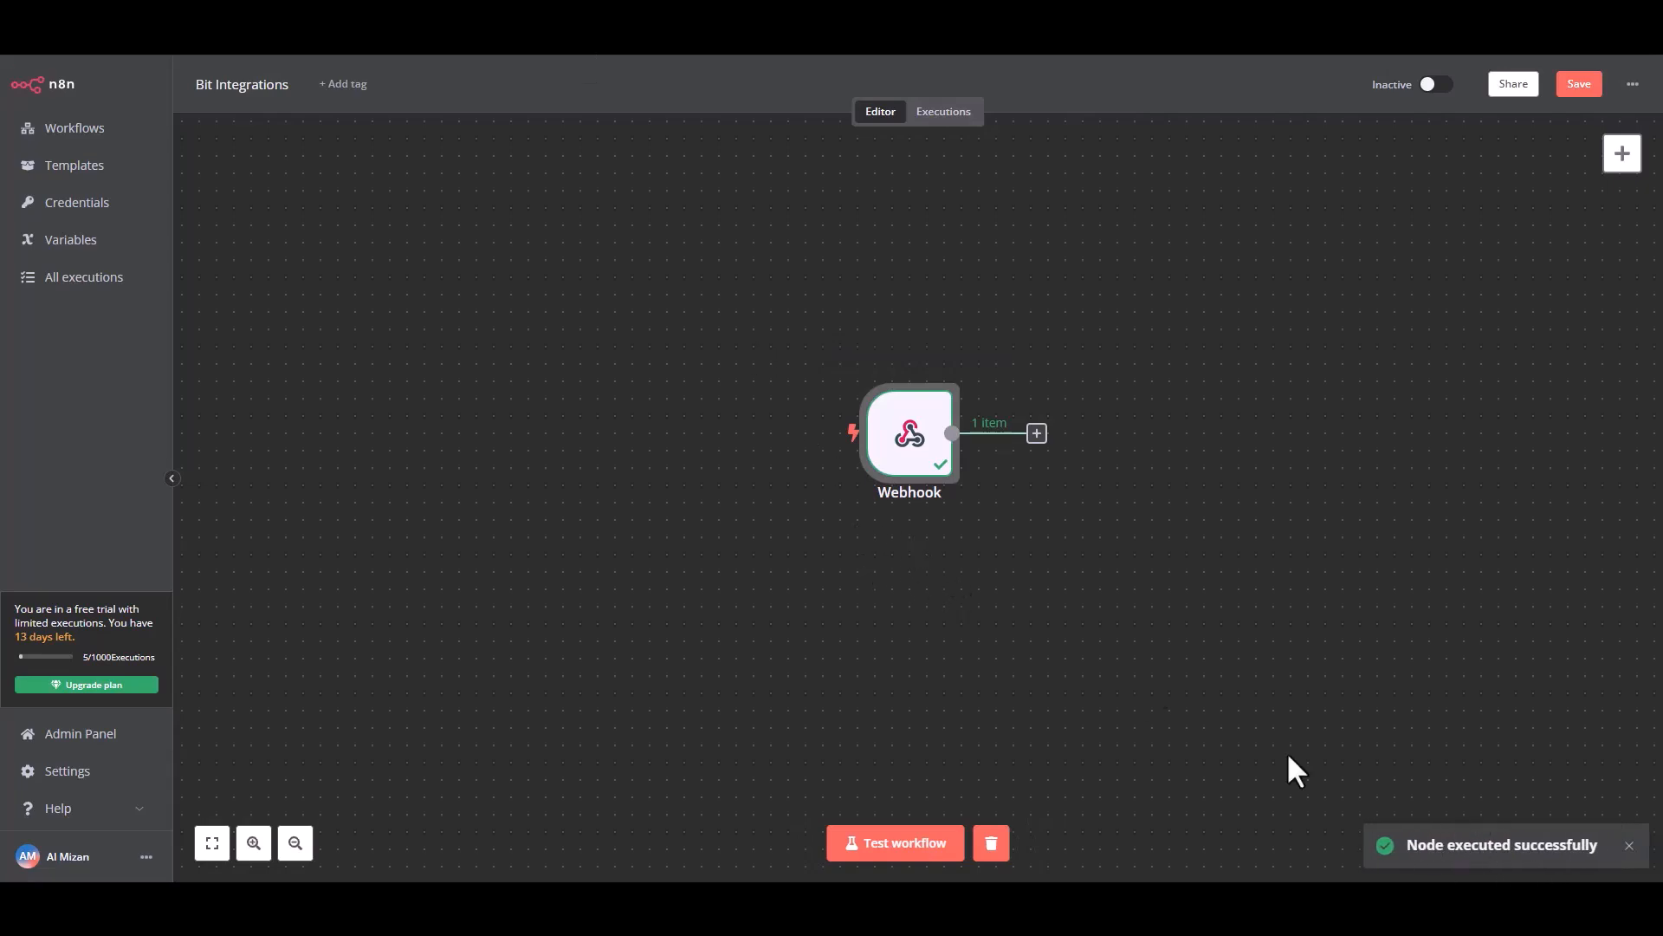
Back in n8n, search app actions for "mailer" and add MailerLite's Create a subscriber action after the Webhook node.
left_click(1037, 433)
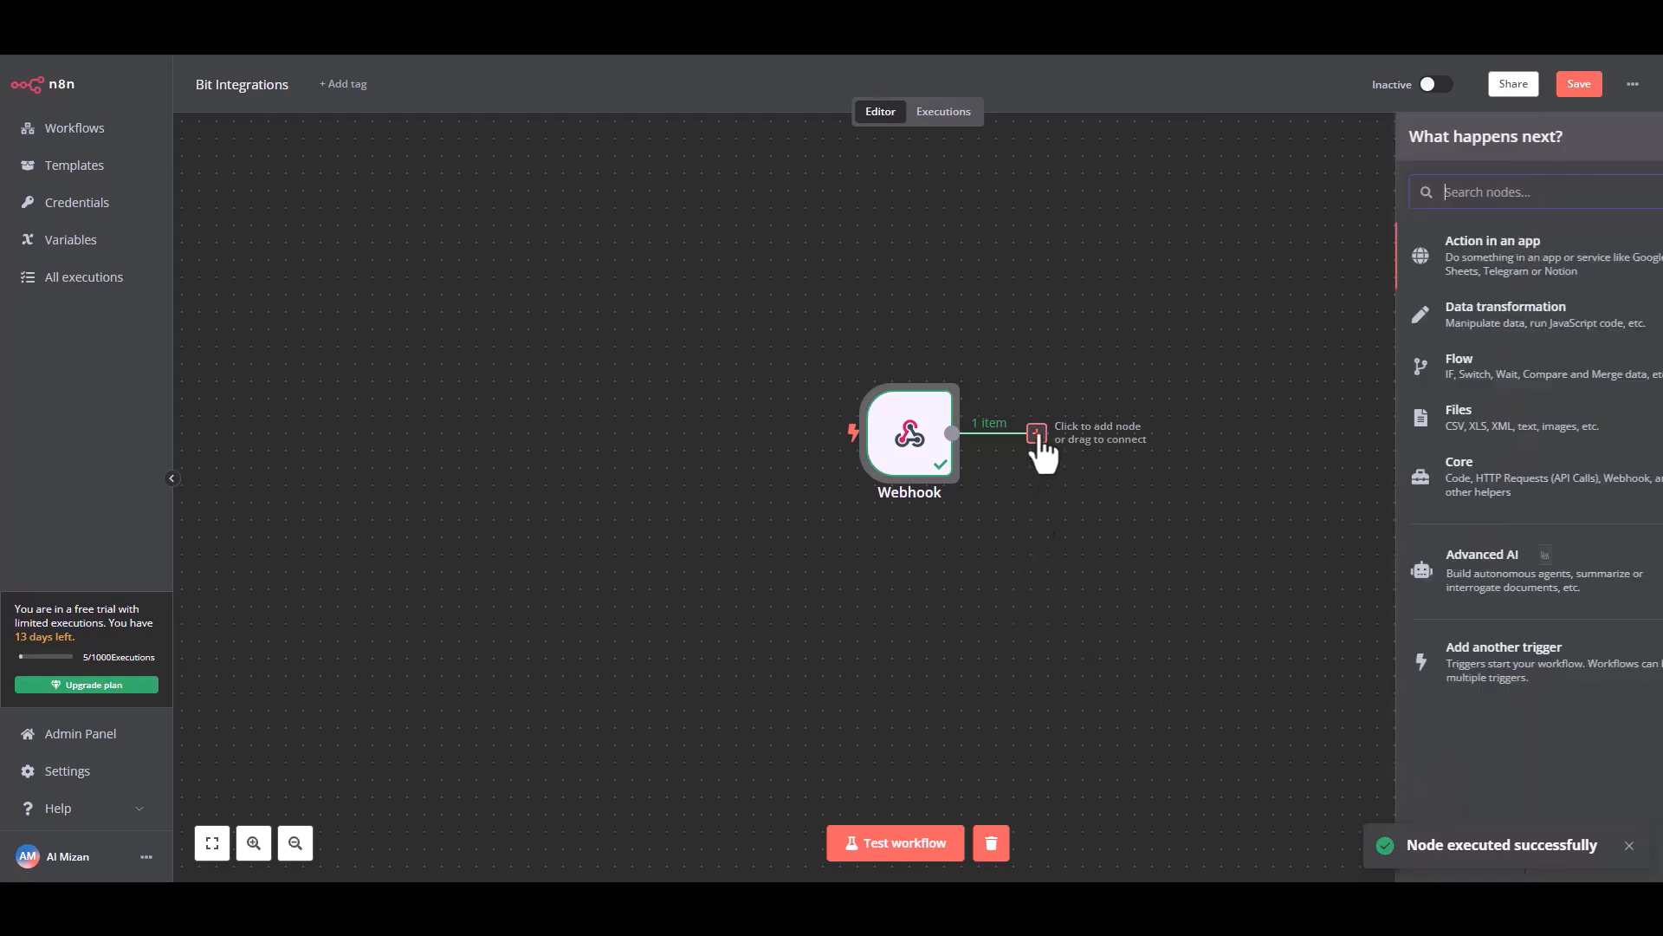
left_click(1455, 258)
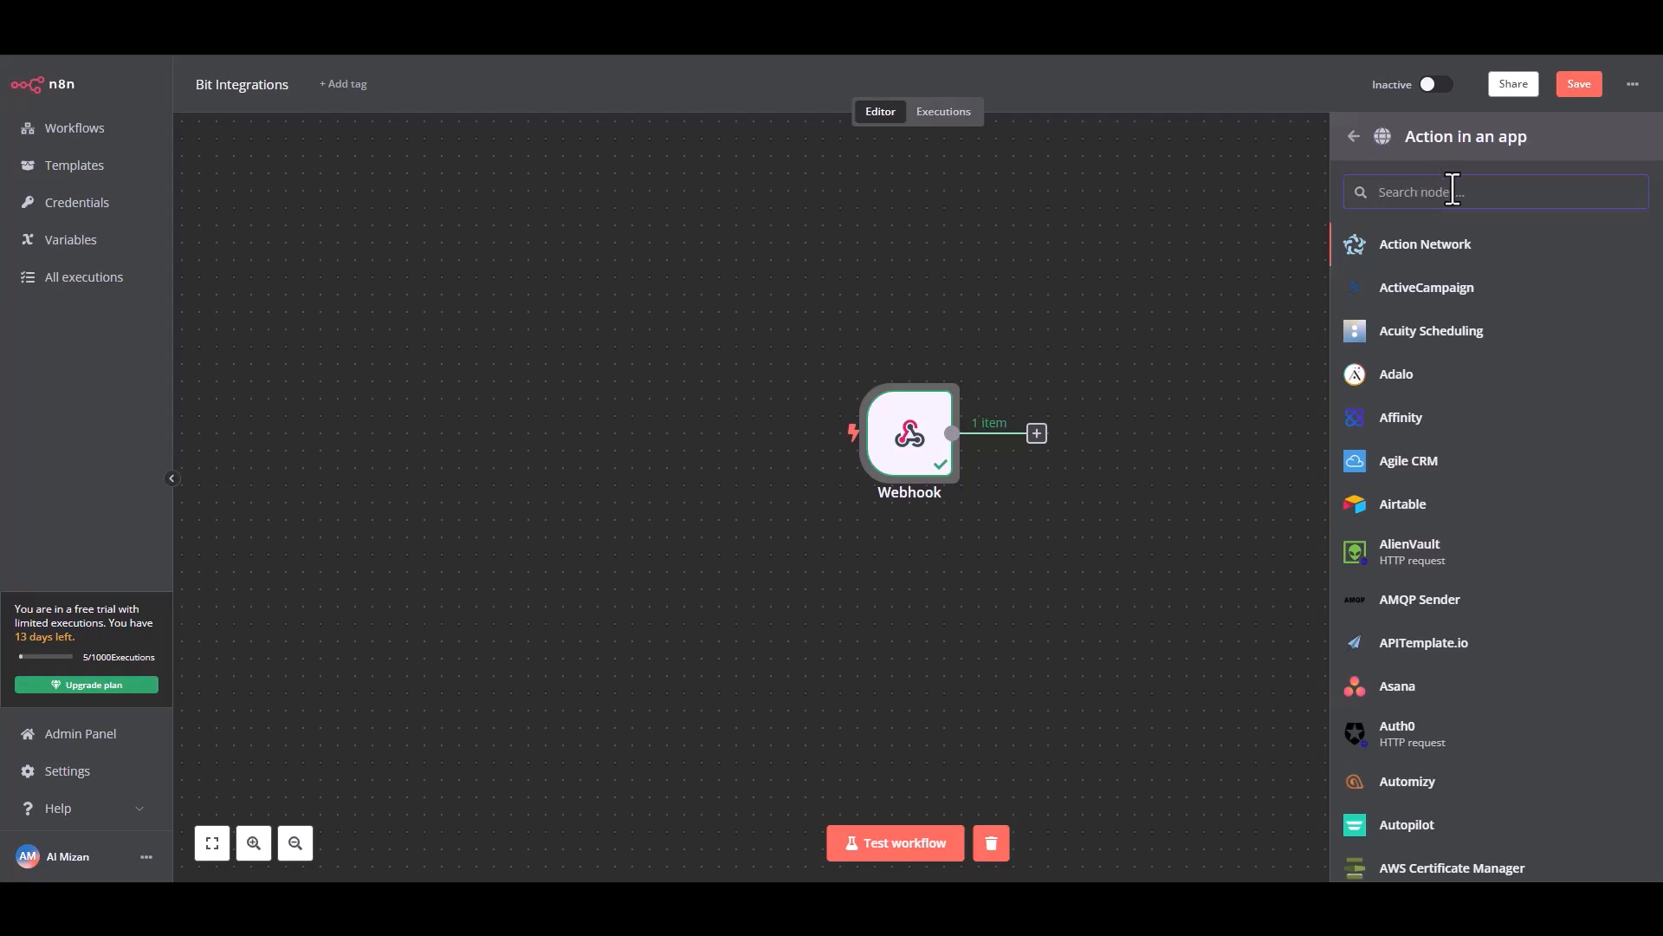
type("mail")
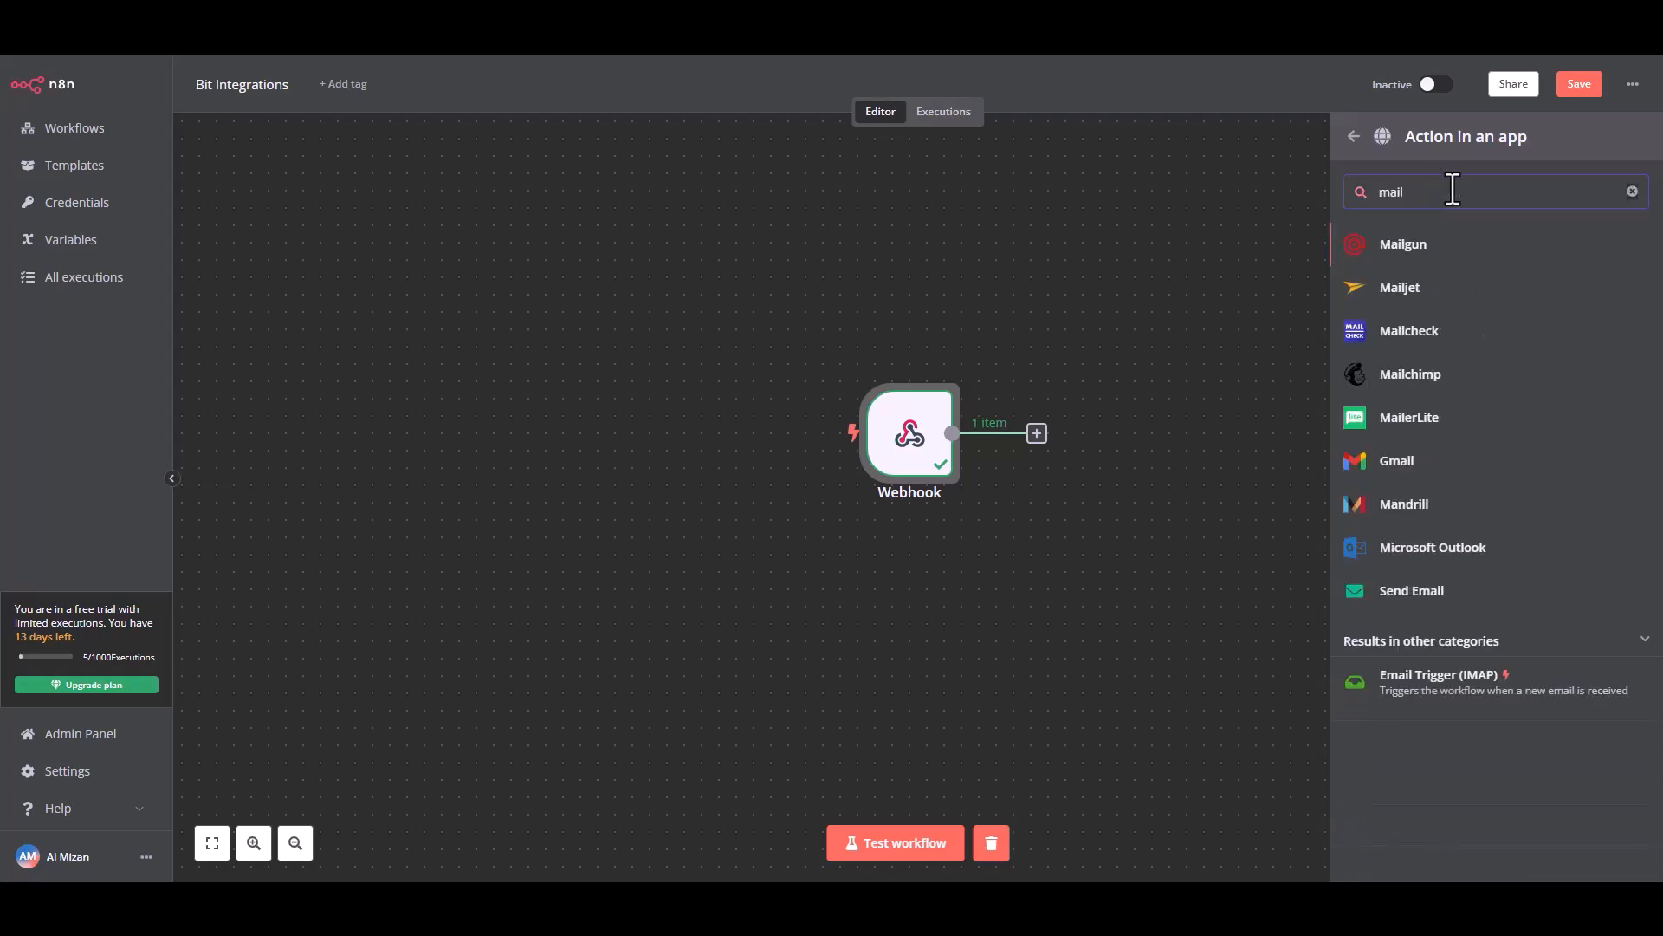
type("er")
left_click(1445, 257)
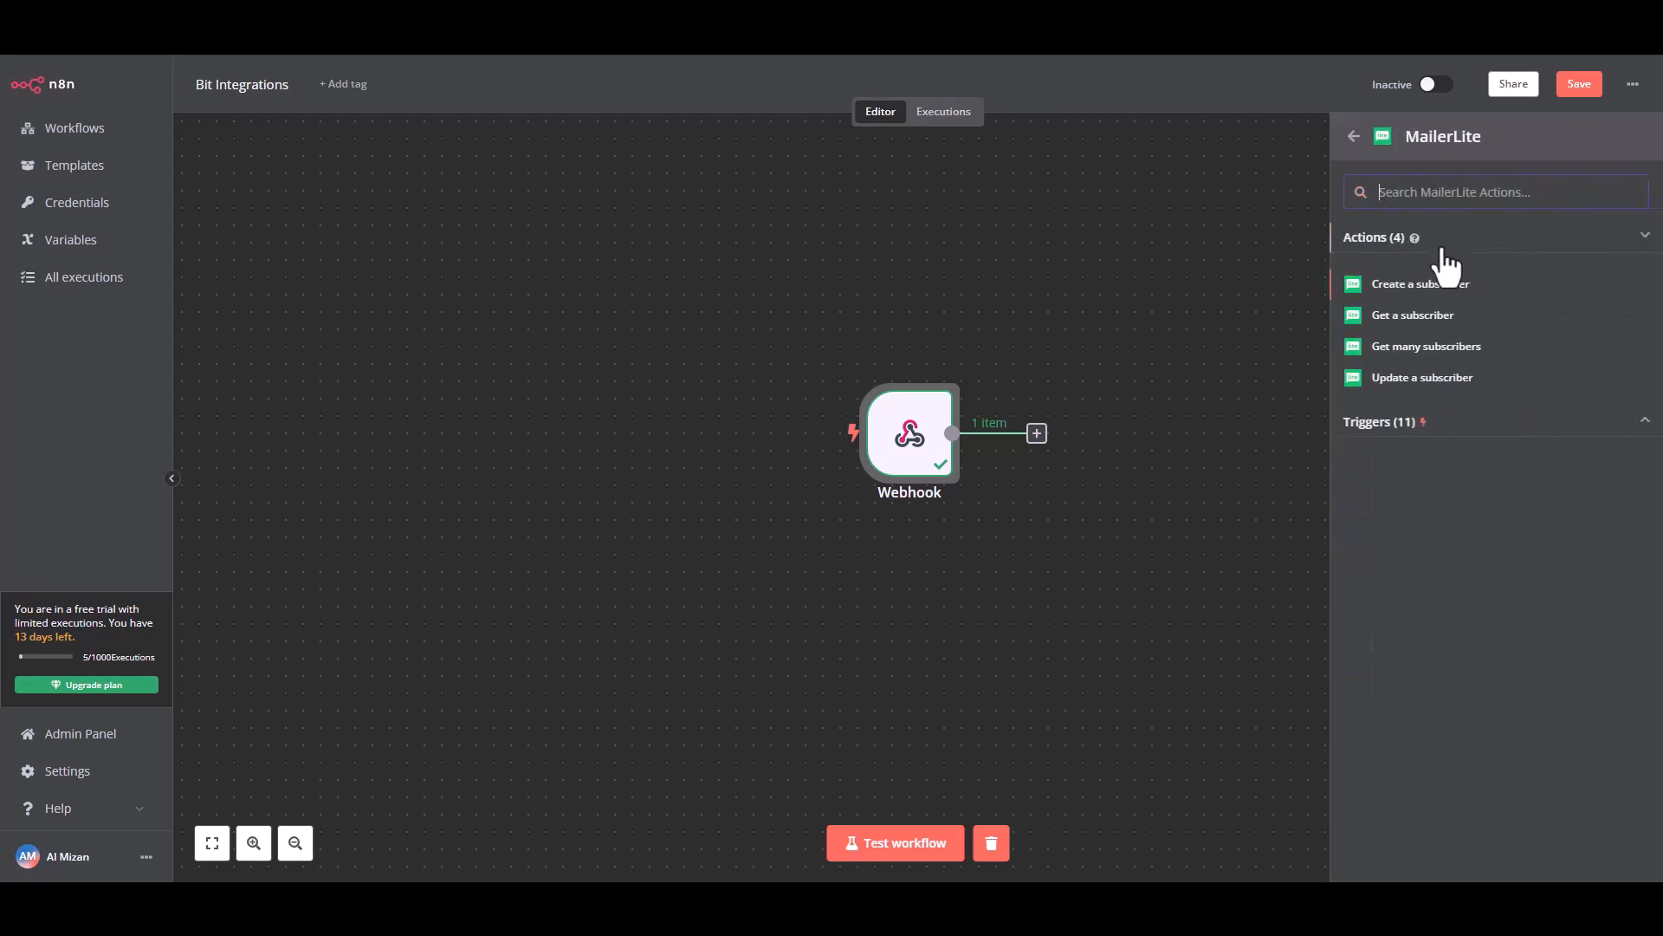
left_click(1438, 284)
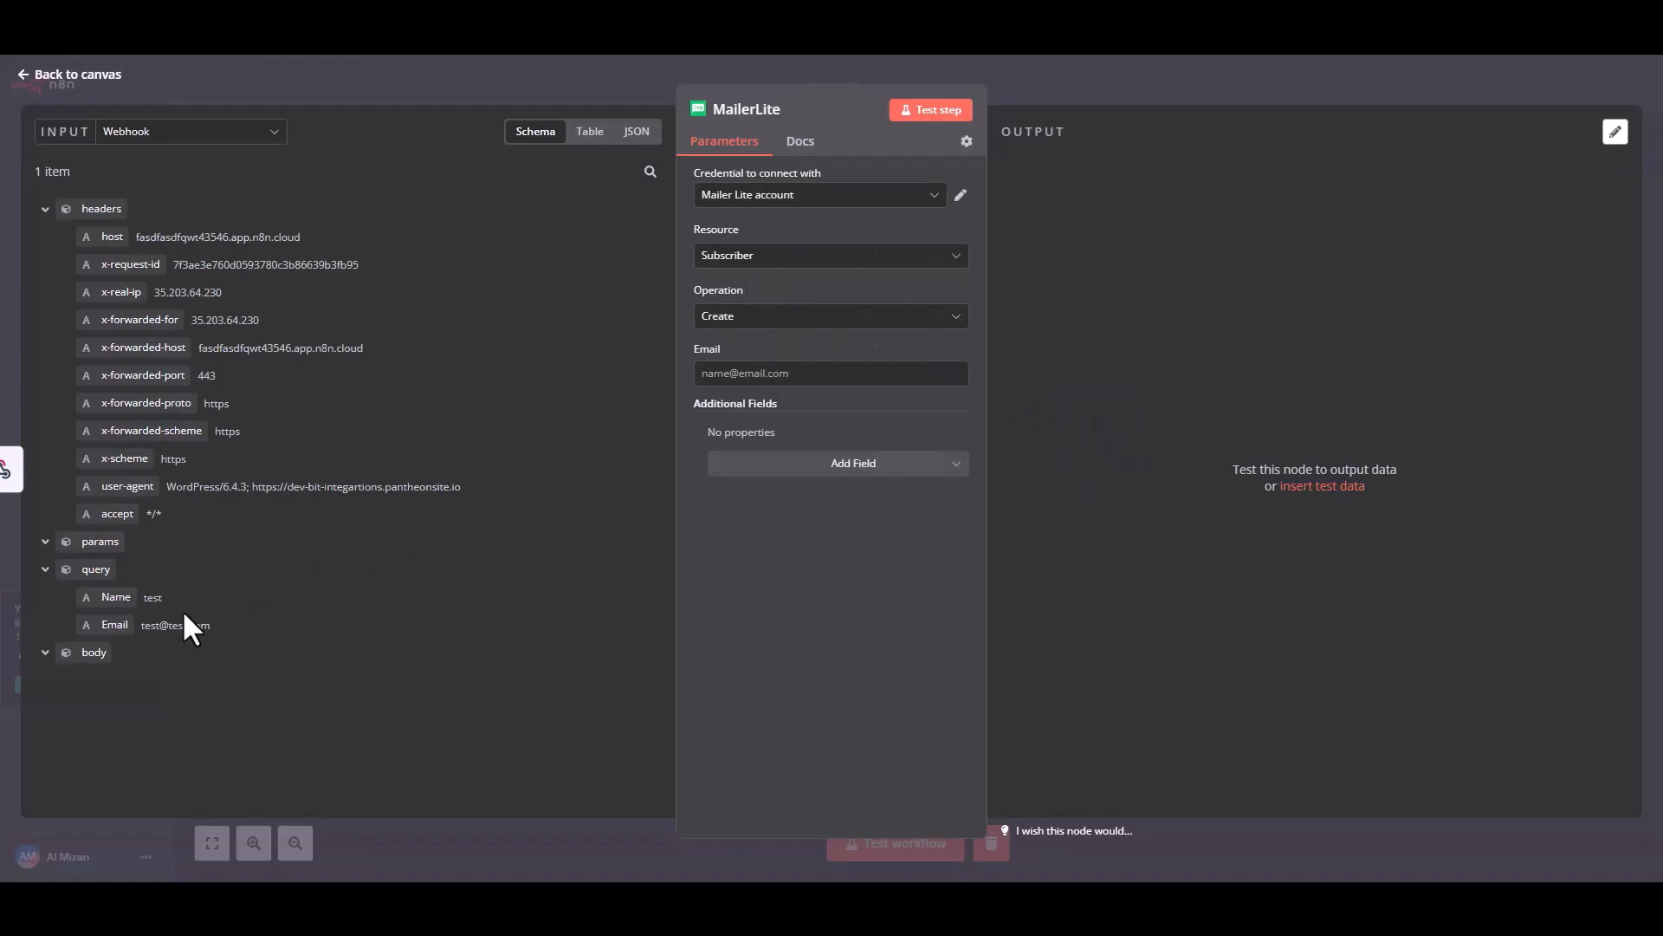
Map the webhook's query Email to the subscriber's Email, add a Name field, and map the webhook's query Name to it.
left_click_drag(119, 624, 742, 381)
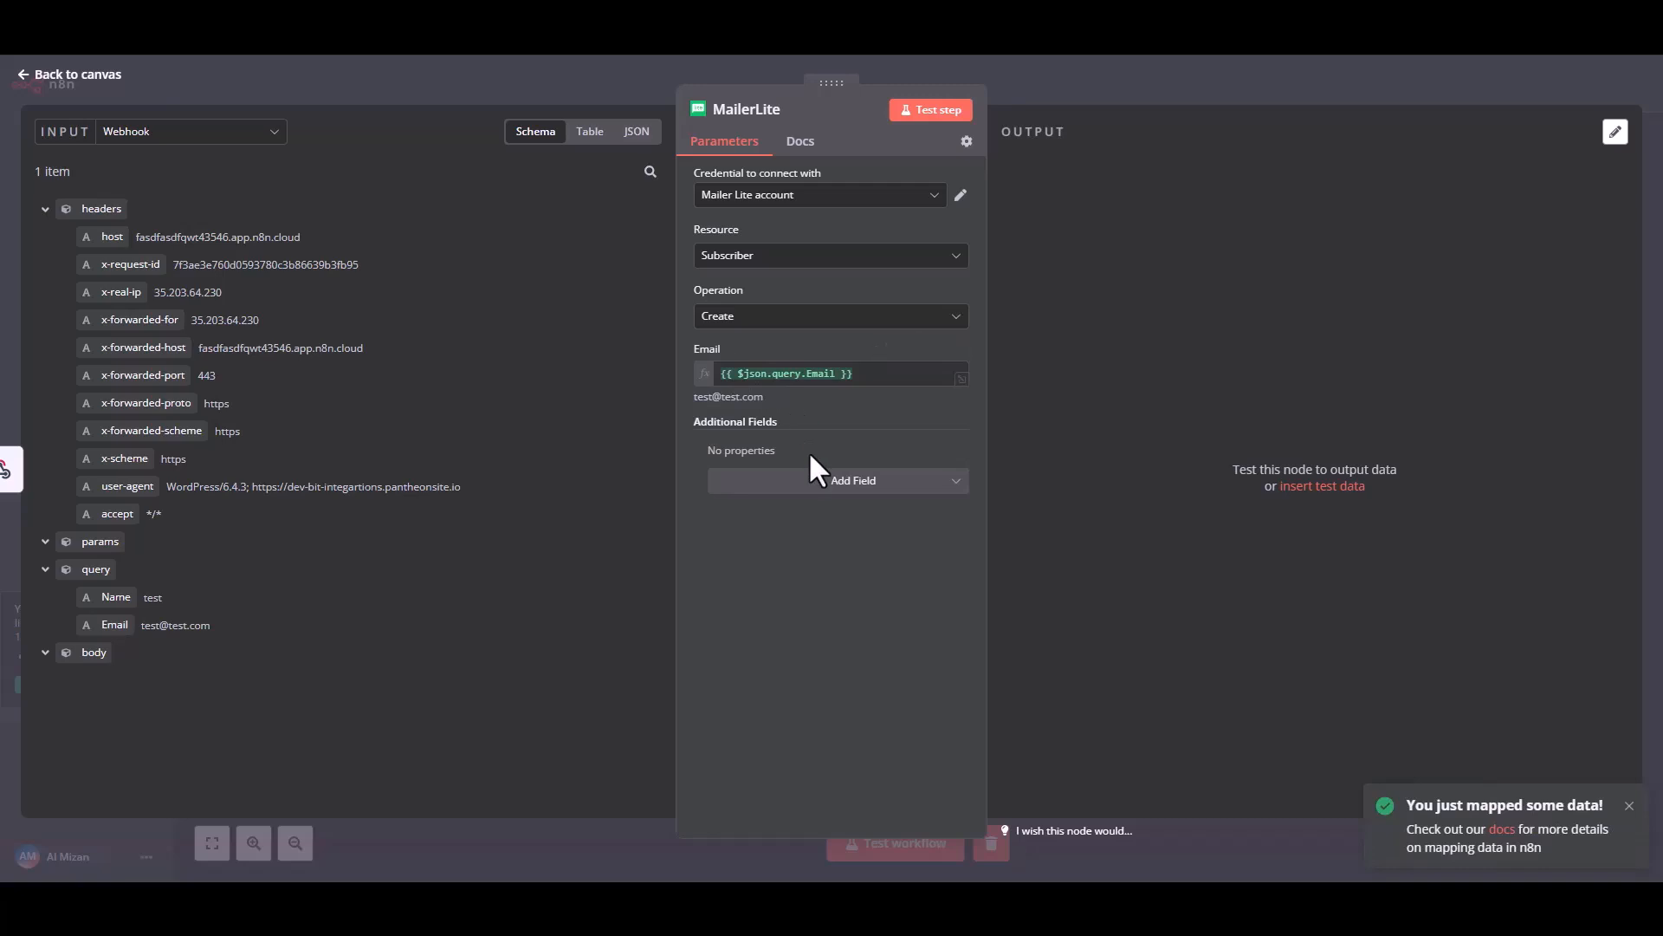
left_click(873, 481)
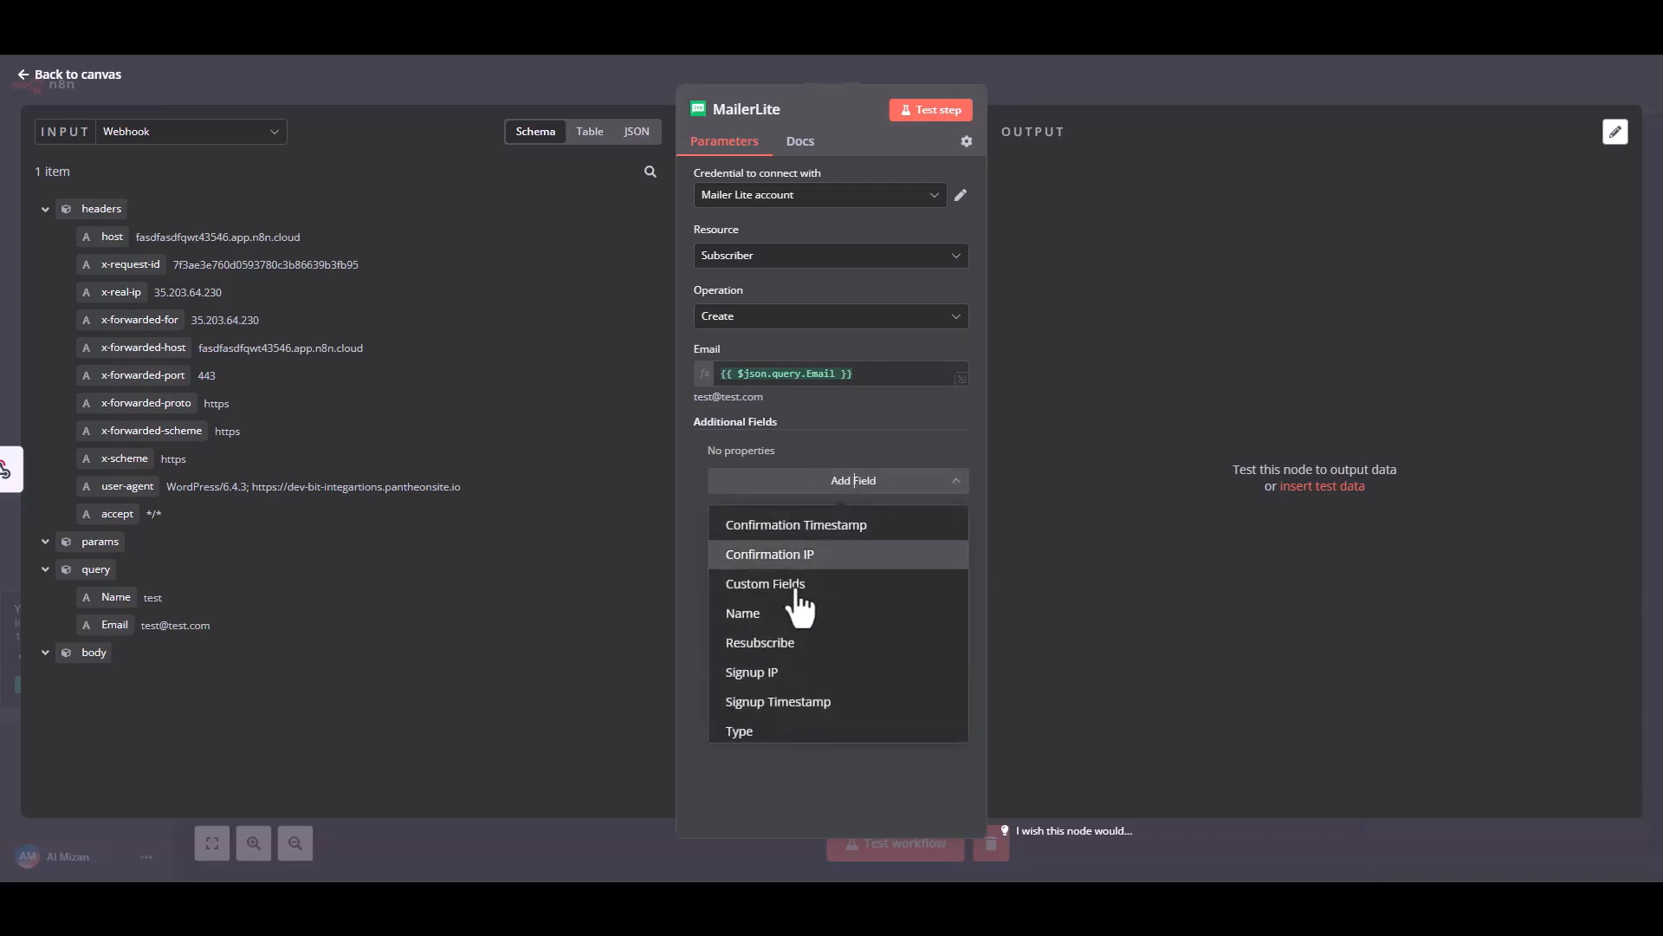
left_click(750, 613)
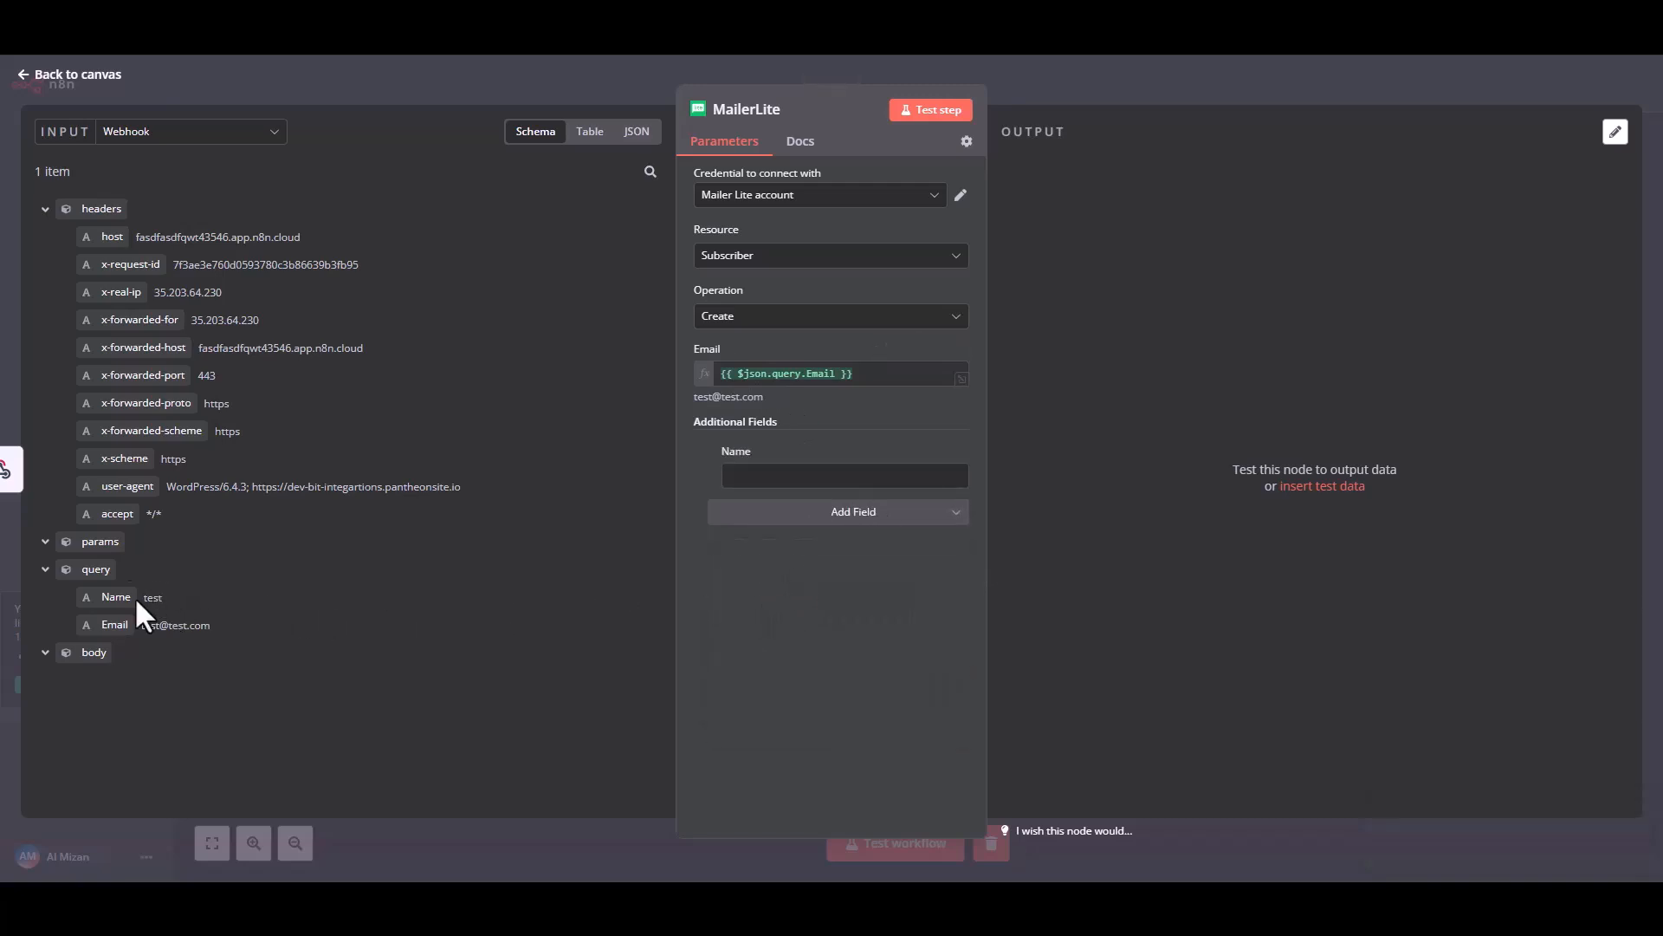
left_click_drag(106, 596, 763, 477)
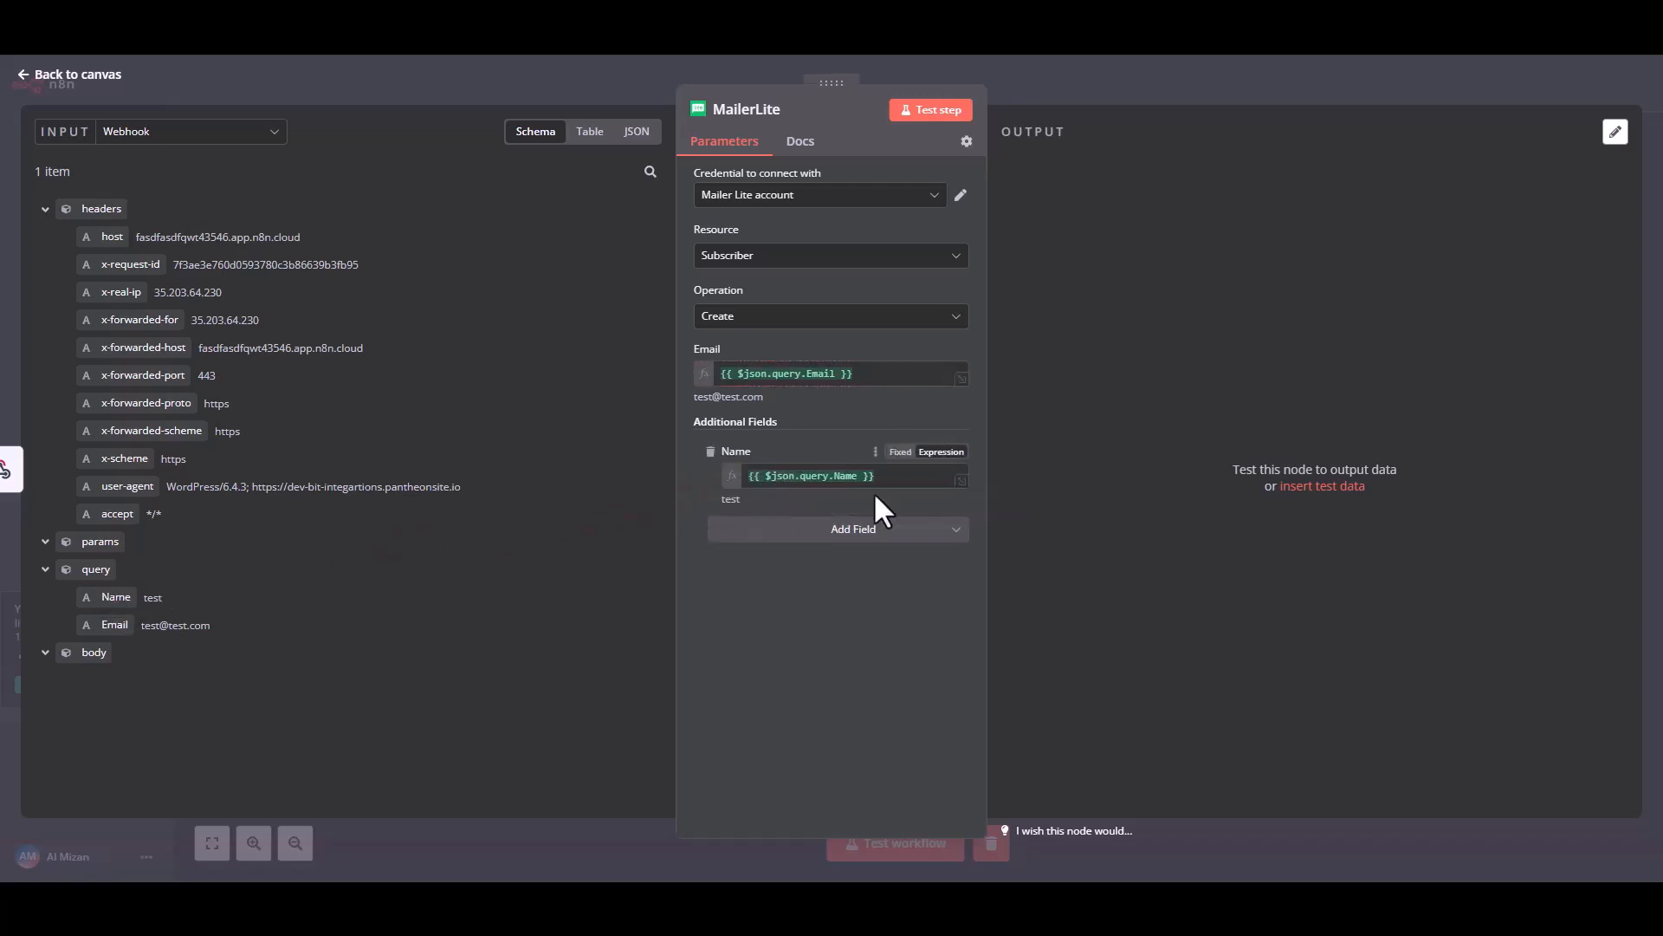
Test the MailerLite node with the mapped webhook data and return to the workflow canvas.
left_click(943, 130)
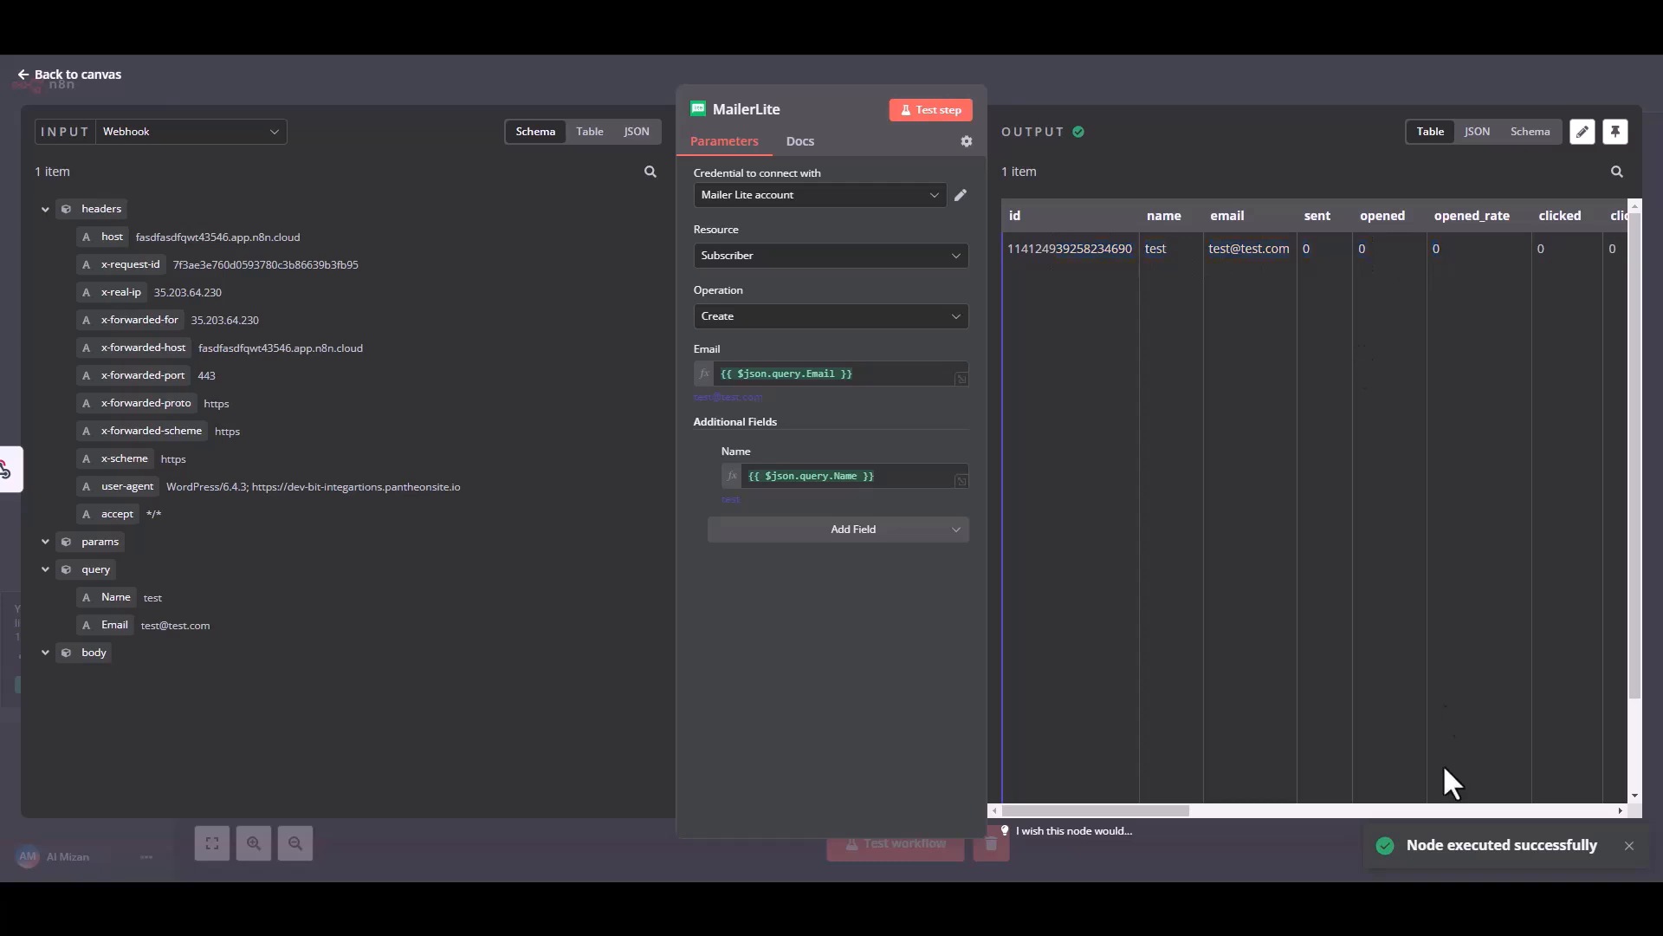
left_click(43, 80)
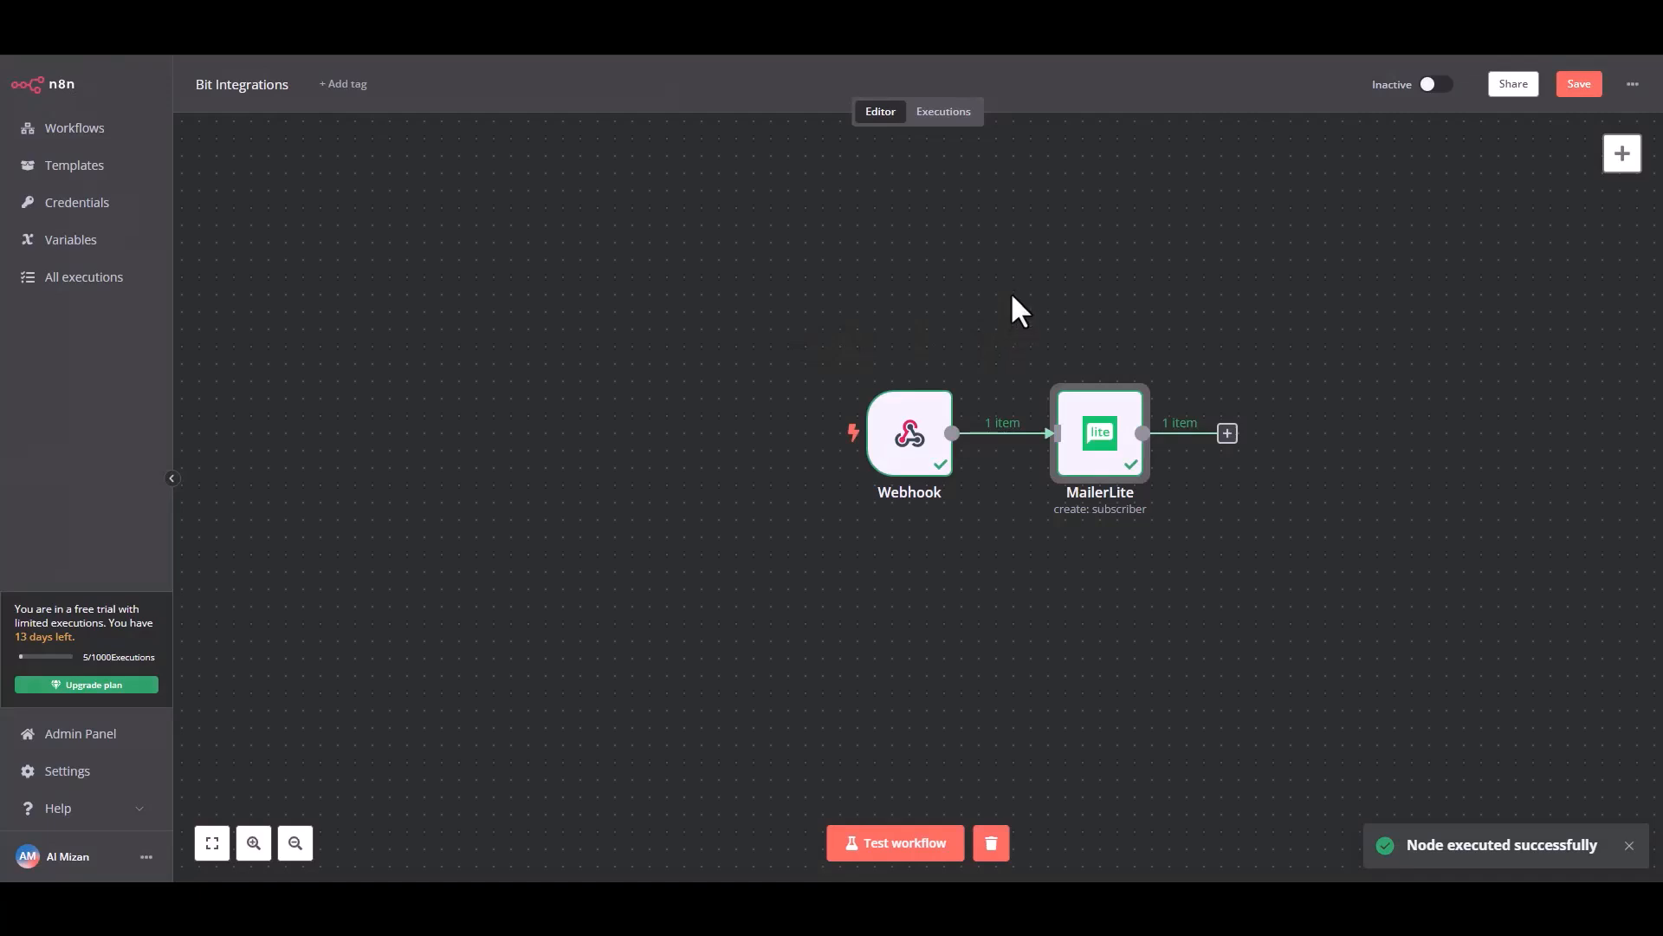
Save and activate the Bit Integrations workflow, dismiss the activation notice, and start a workflow test.
left_click(1576, 84)
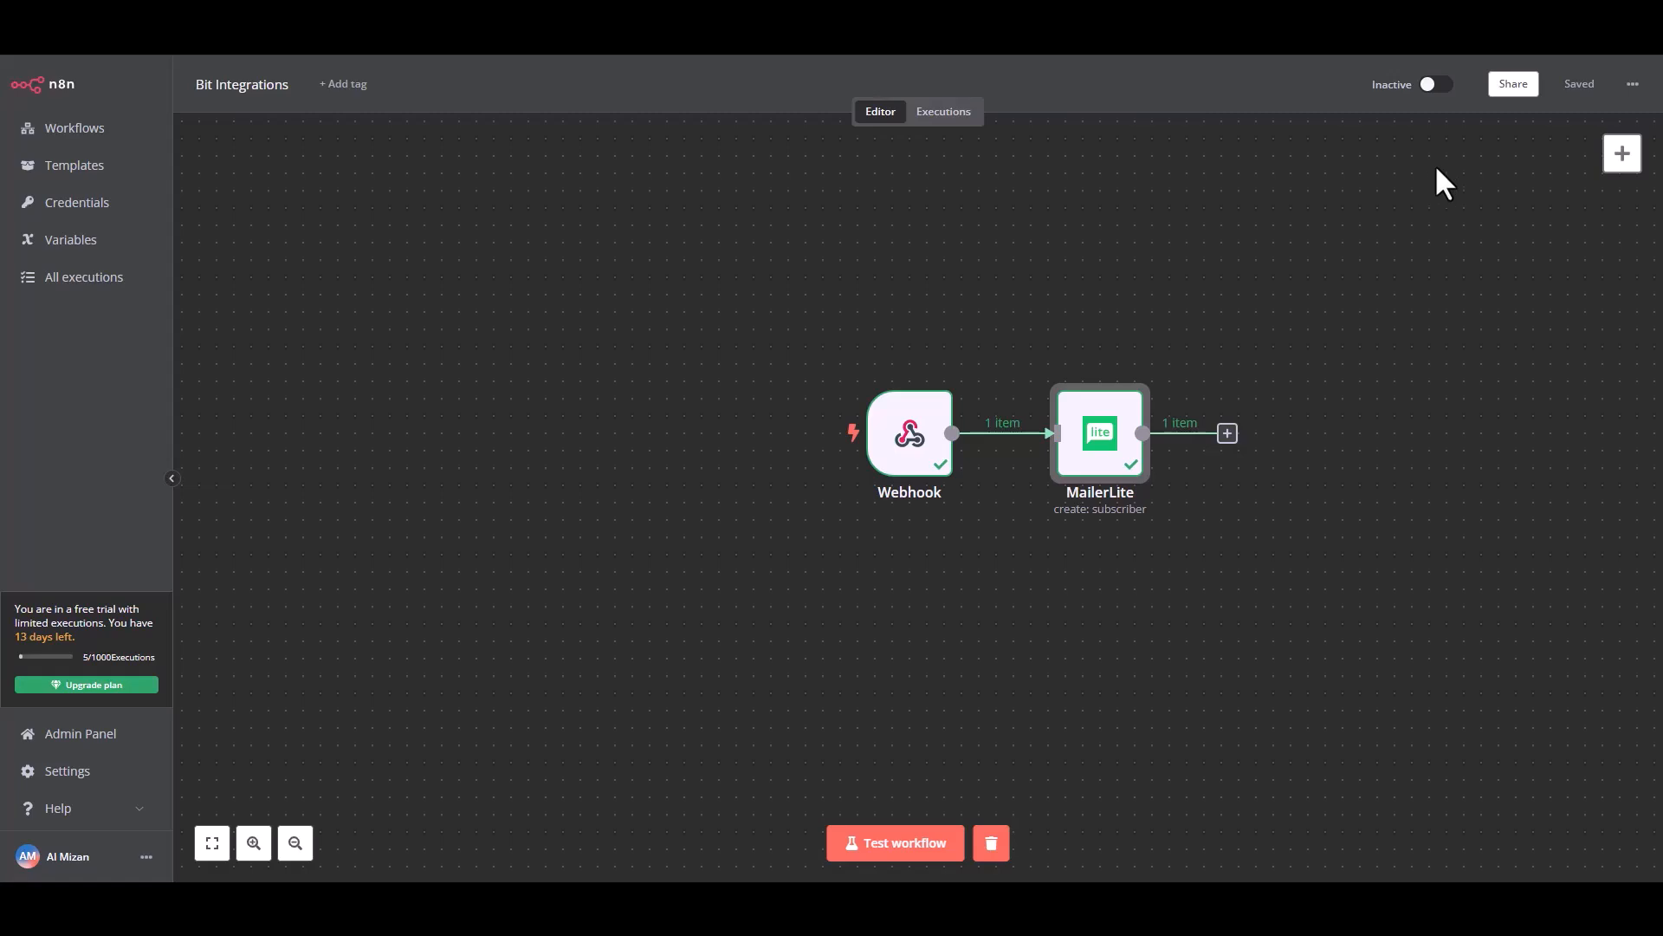
left_click(1434, 84)
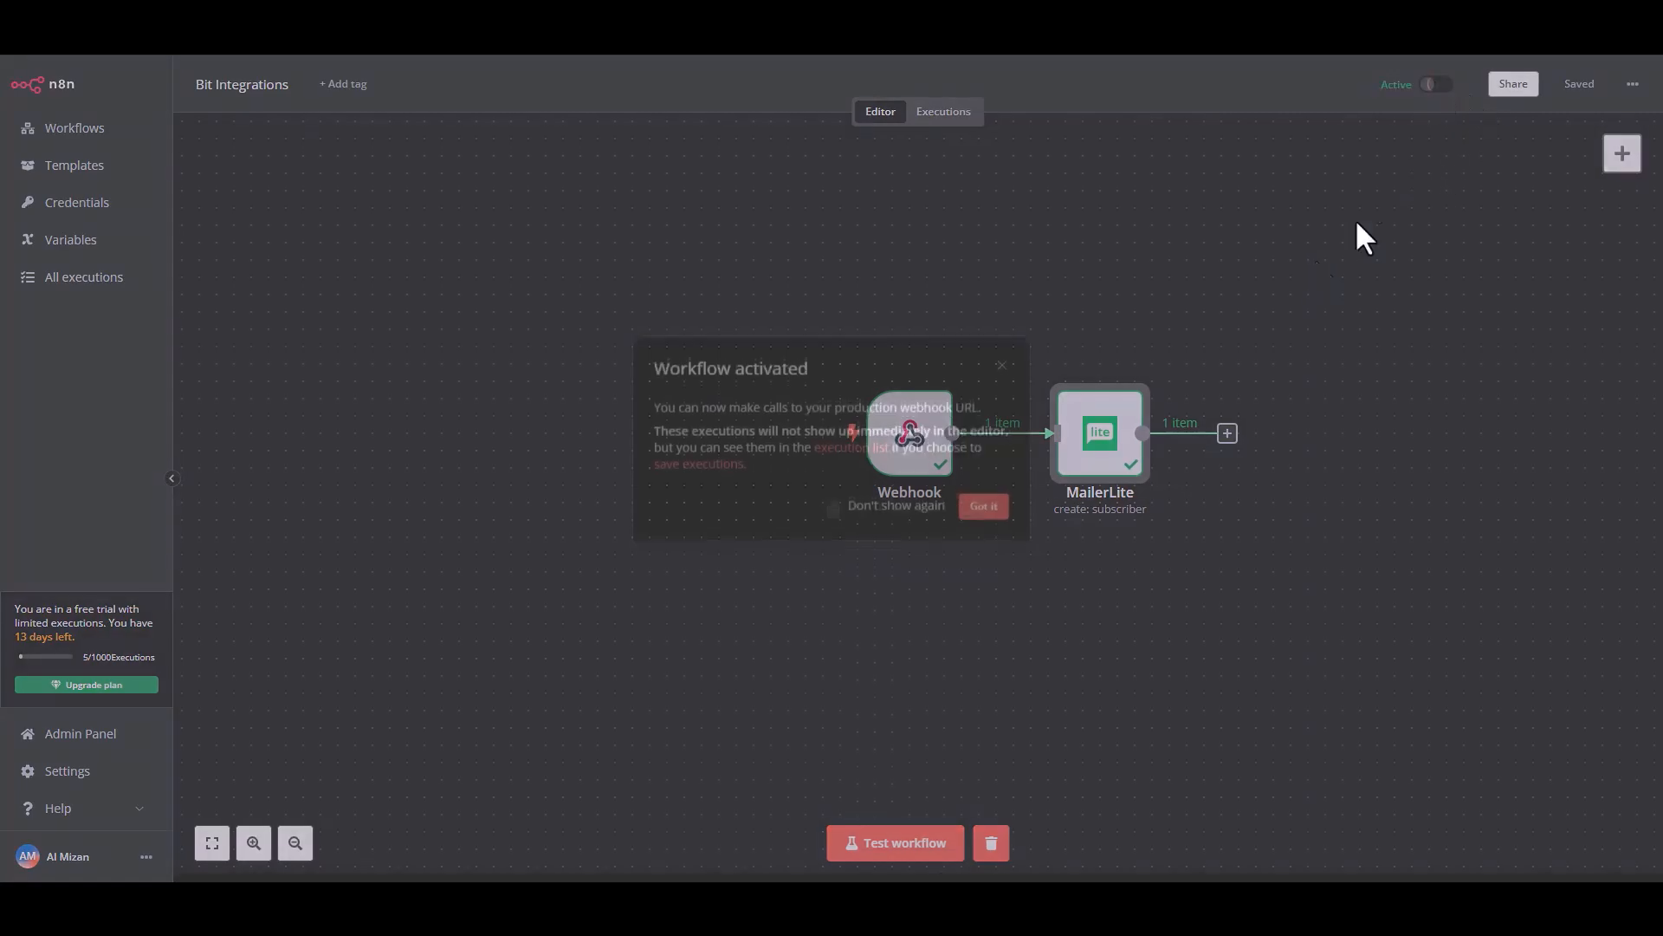
left_click(985, 517)
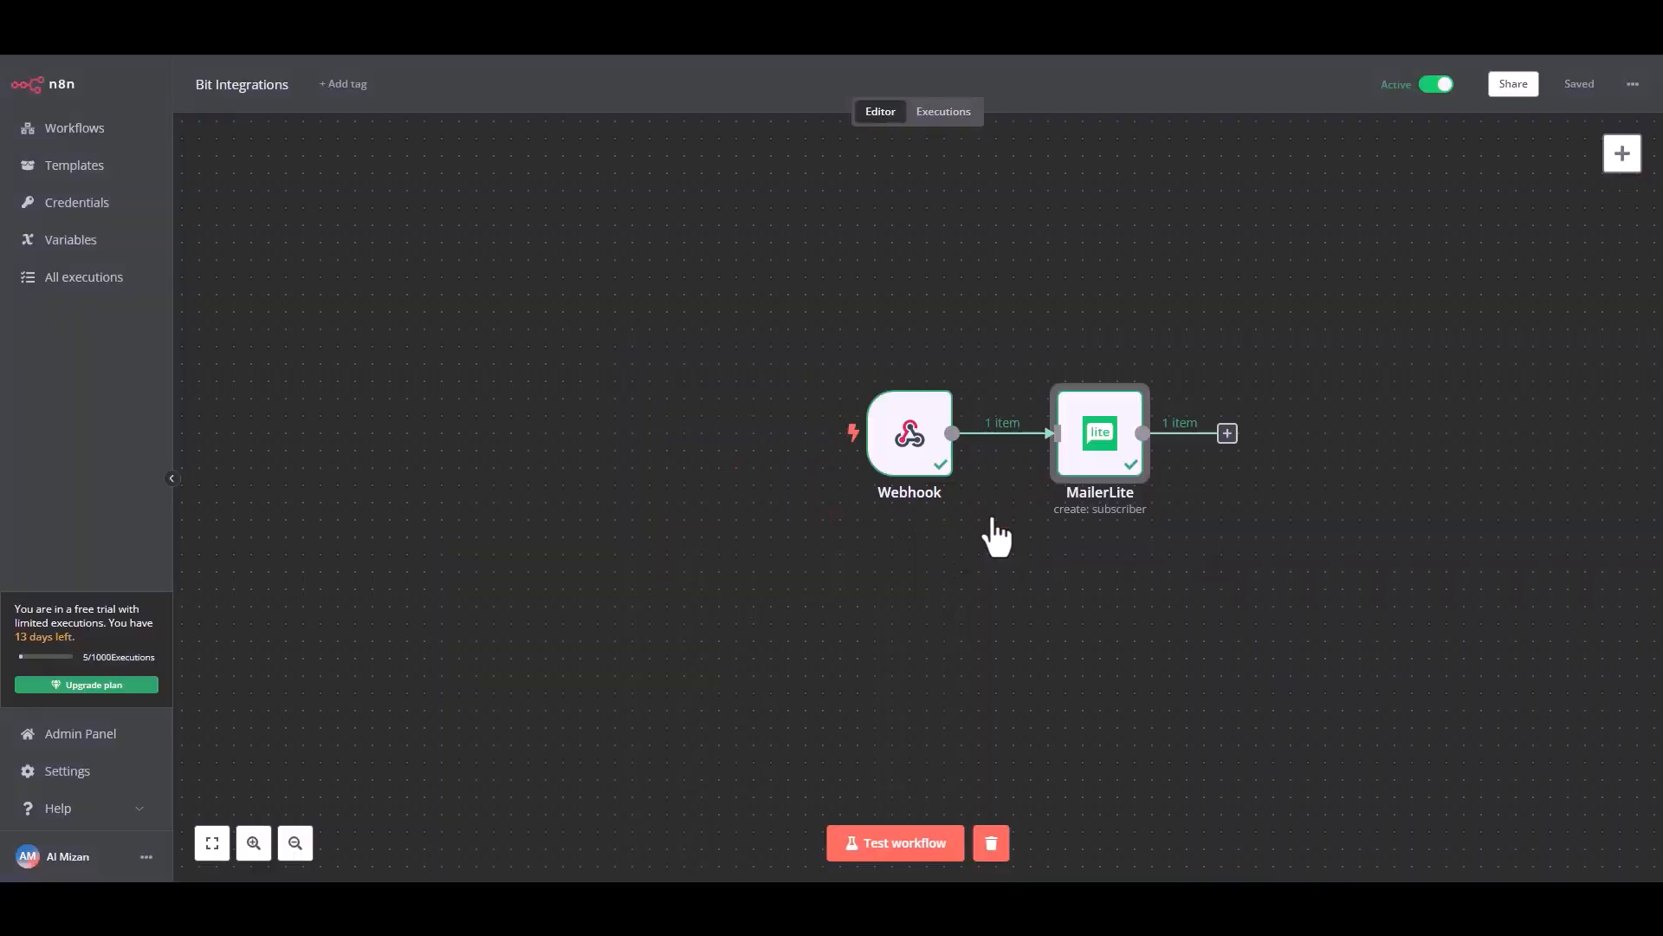
left_click(881, 848)
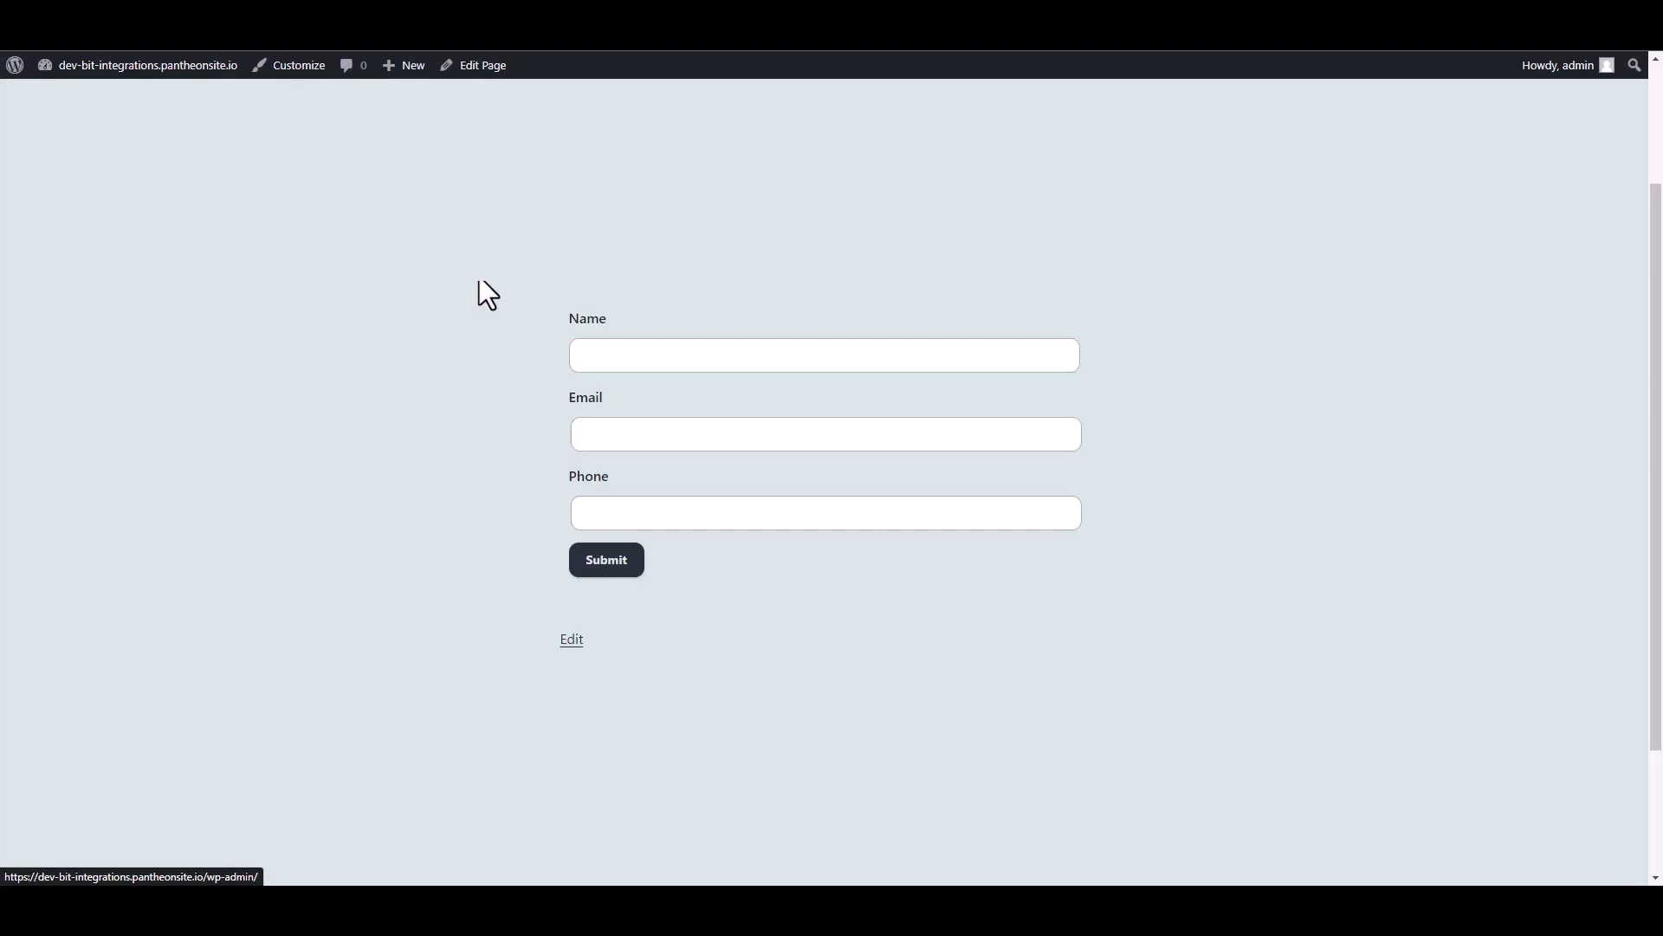
On the website's contact form, enter "Bit Integrations" as the name, fill in the support e-mail address and a phone number, and submit it.
left_click(623, 356)
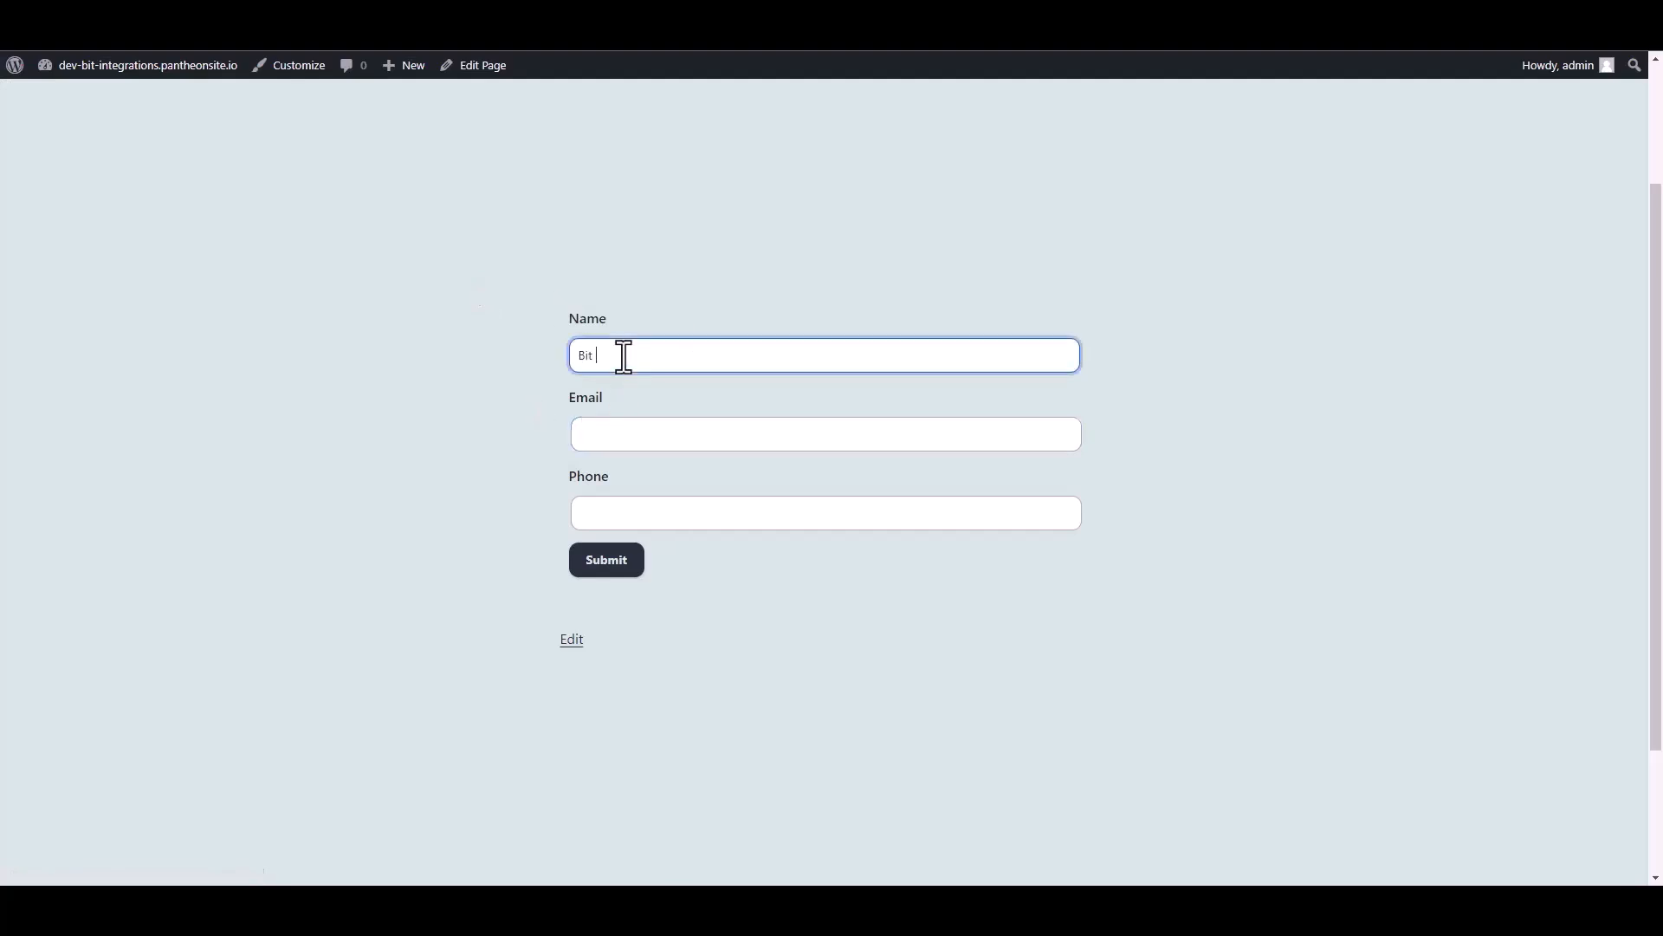
type("Bit Integrations")
left_click(605, 440)
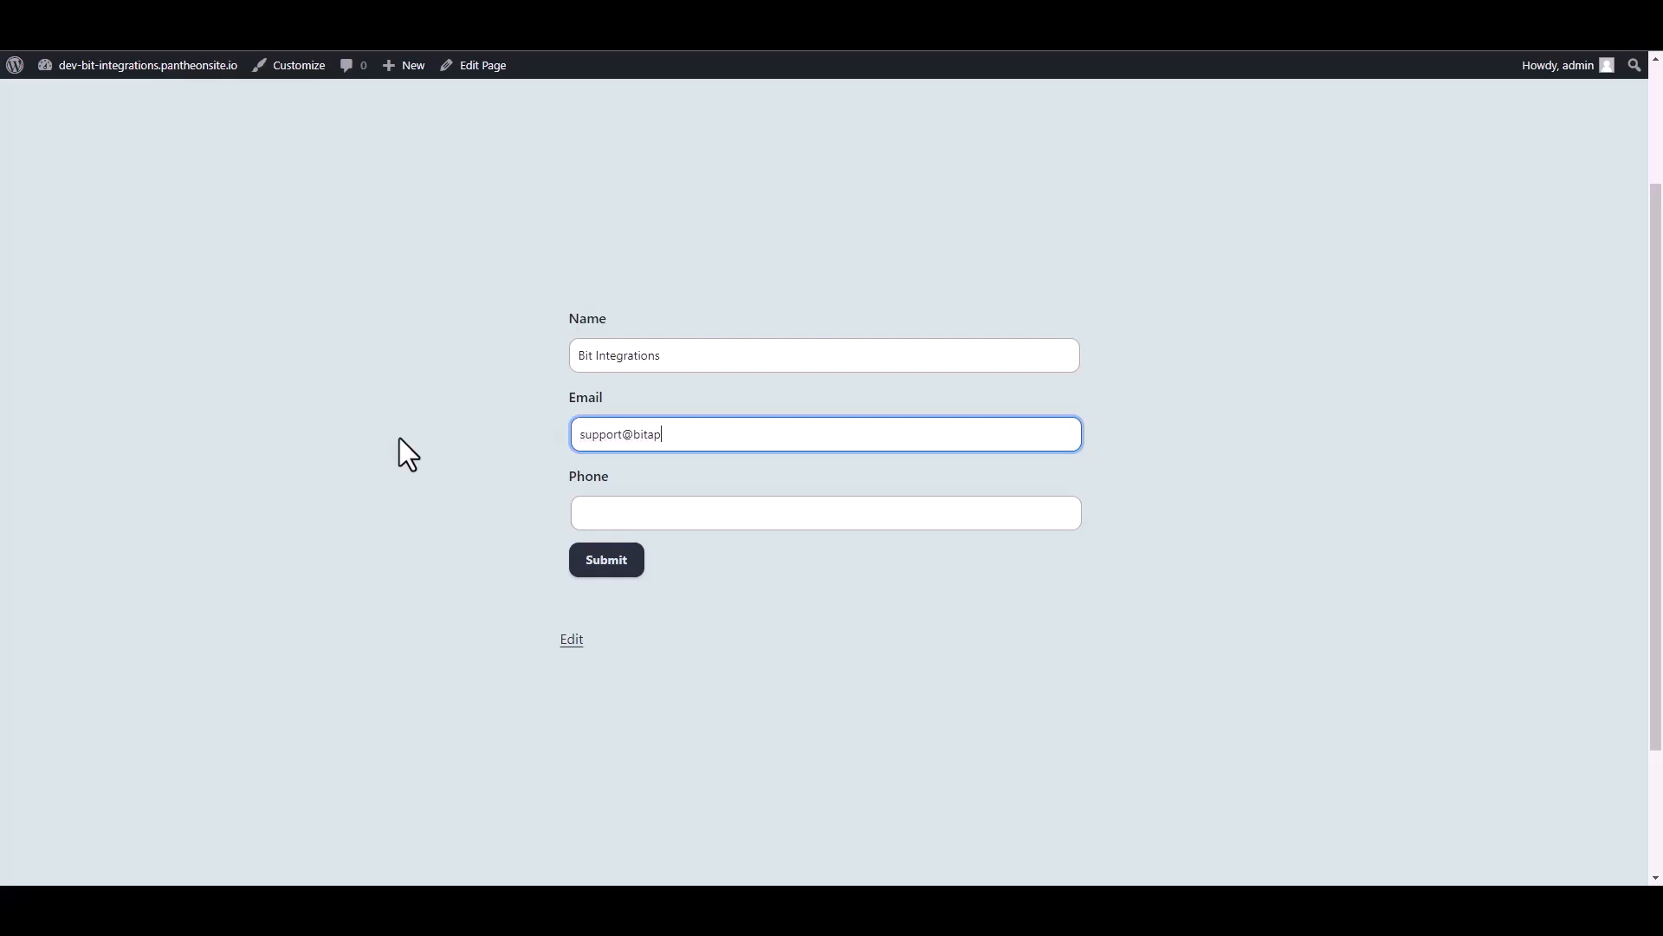
key("Tab")
type("444555666")
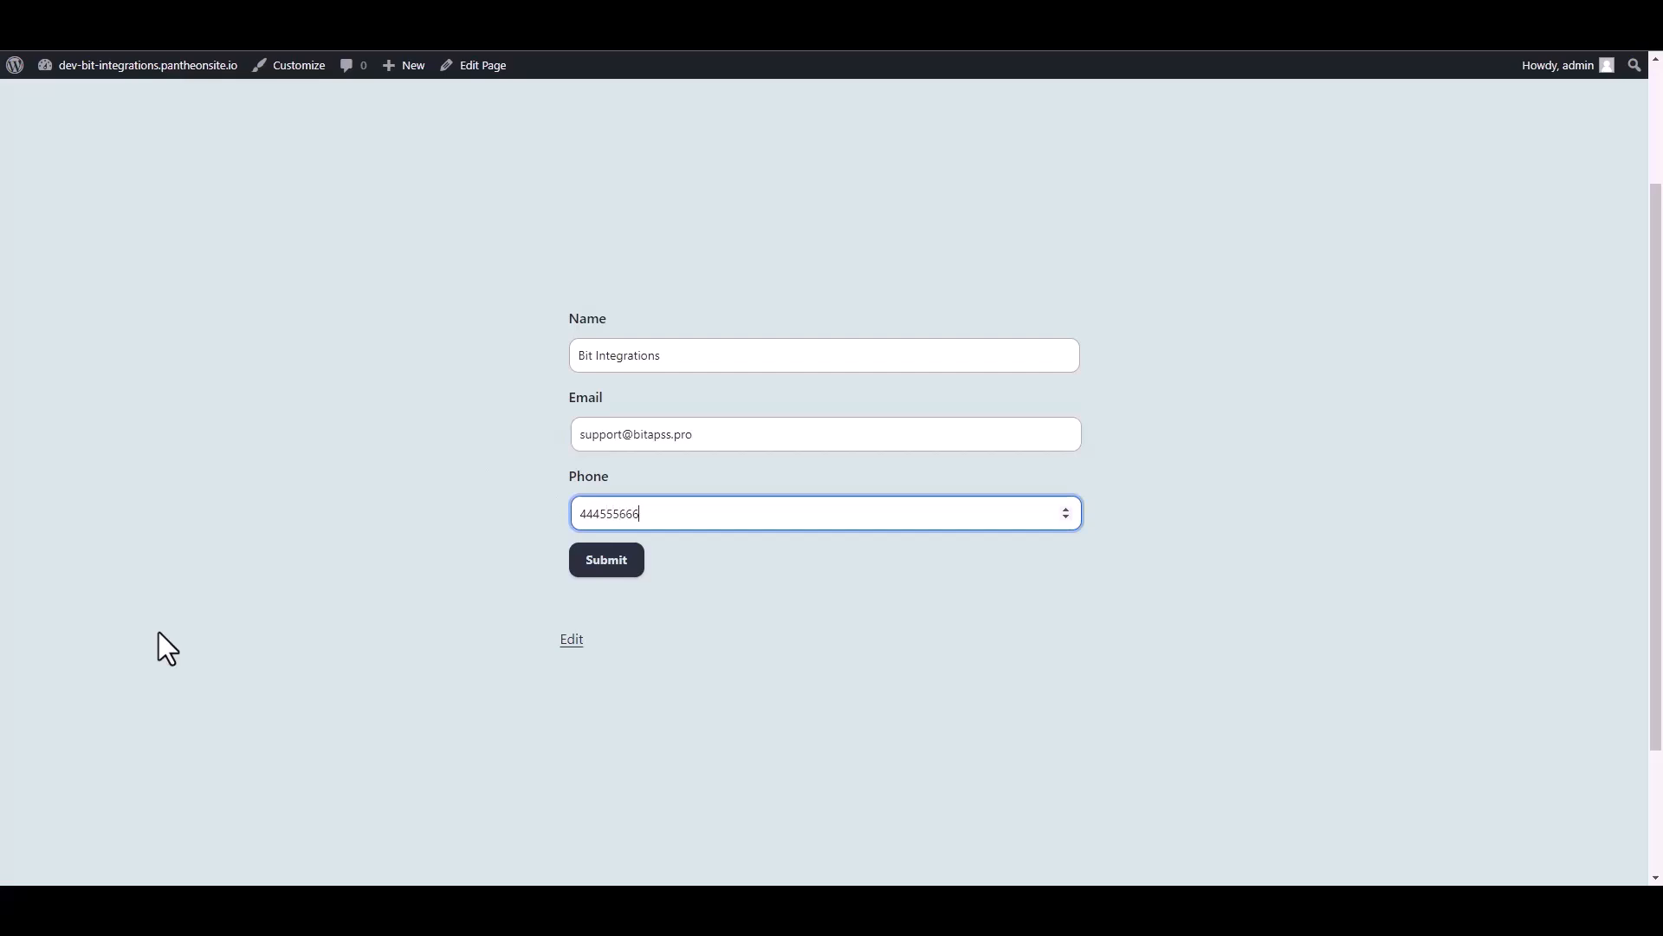
left_click(626, 563)
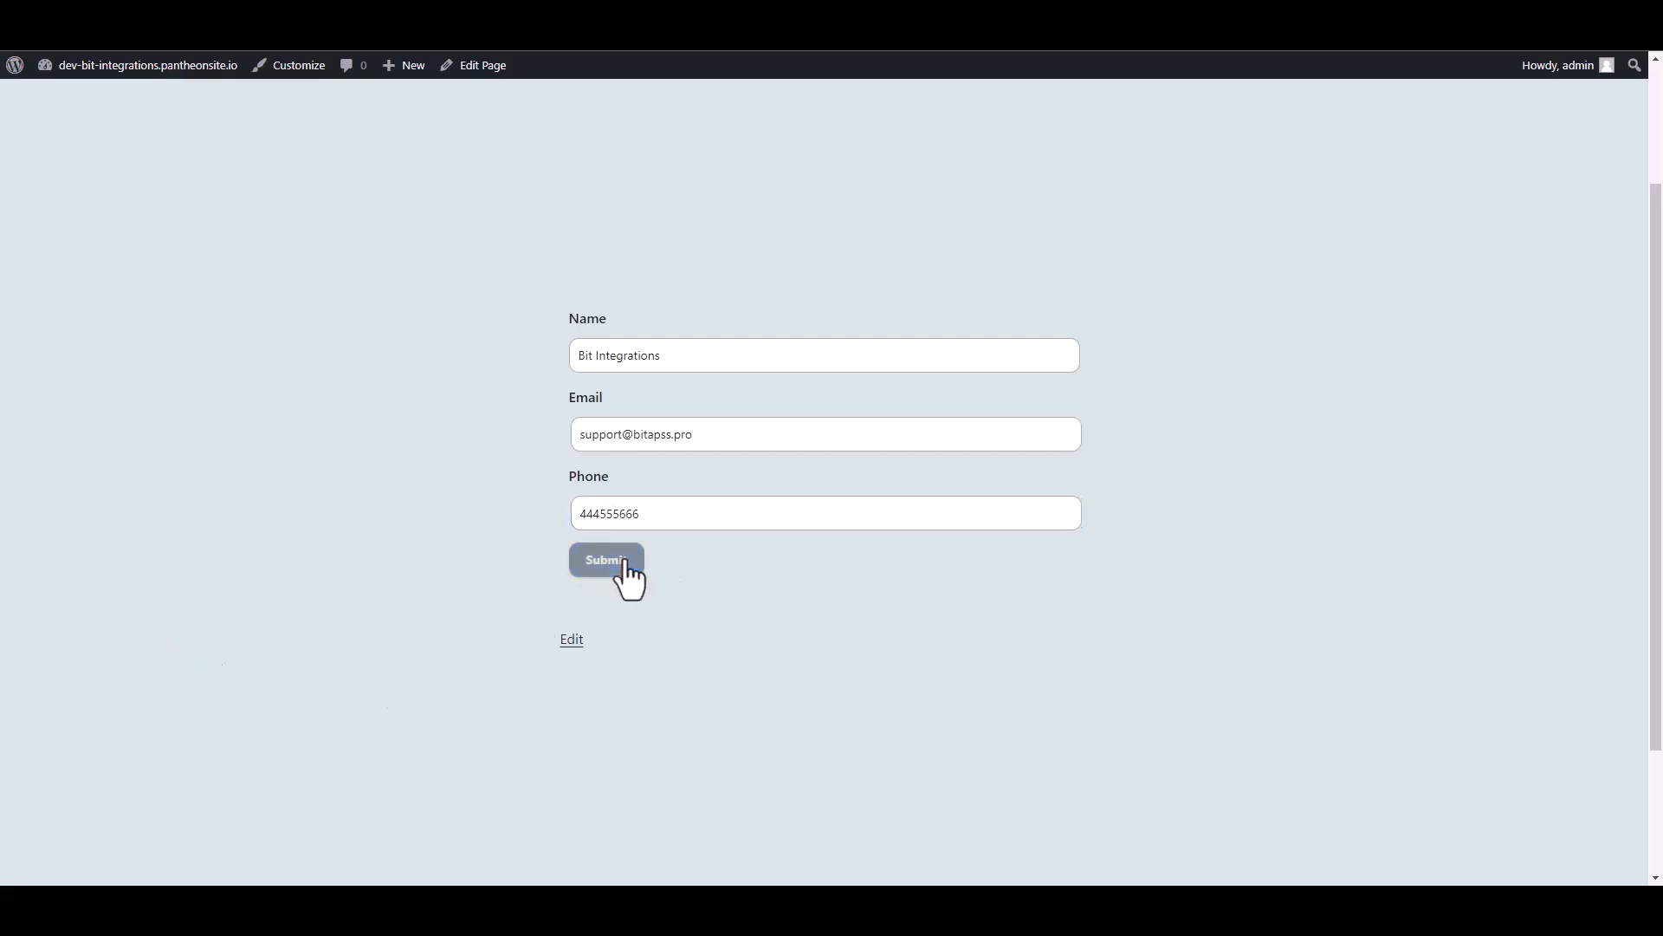